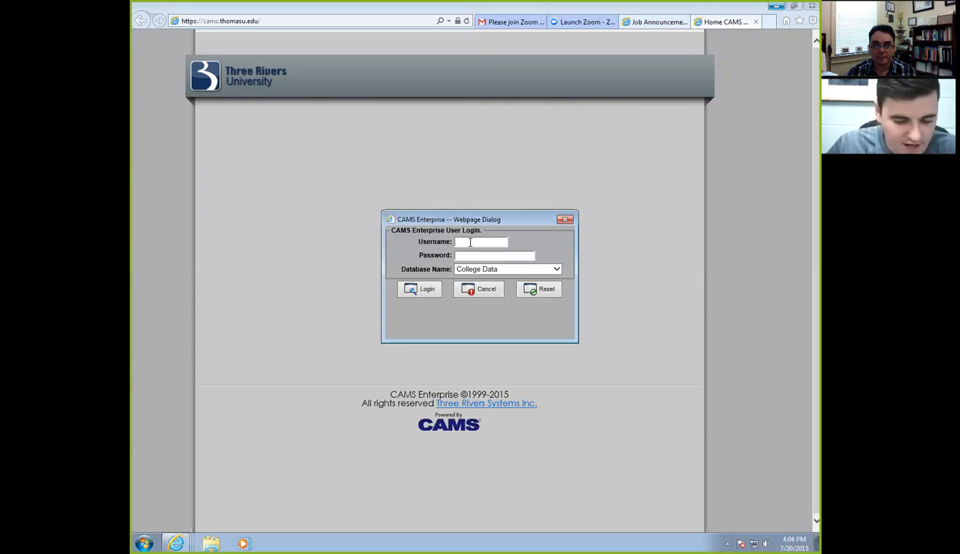
# Log in to College Data with the intern username and password, then agree to the FERPA notice.
pyautogui.write('ccintern')
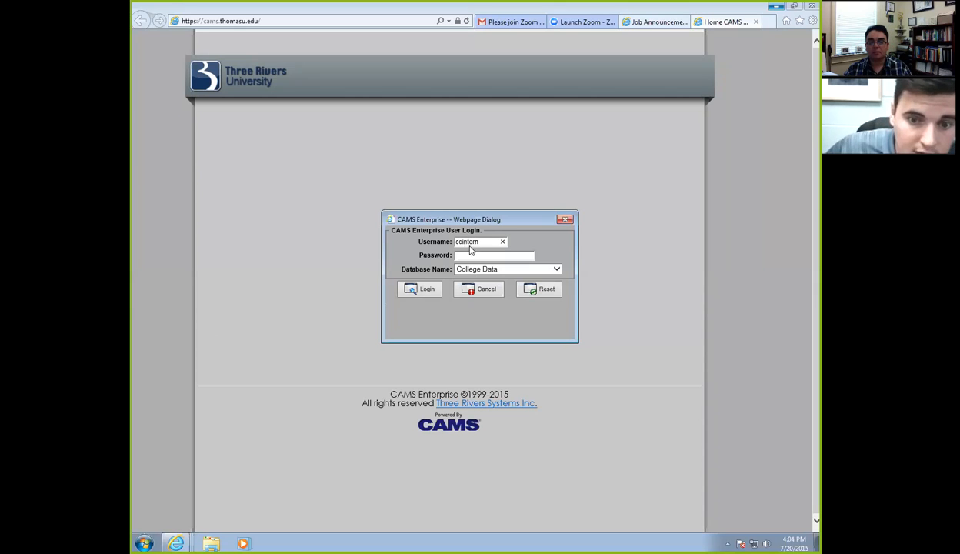
pyautogui.click(472, 254)
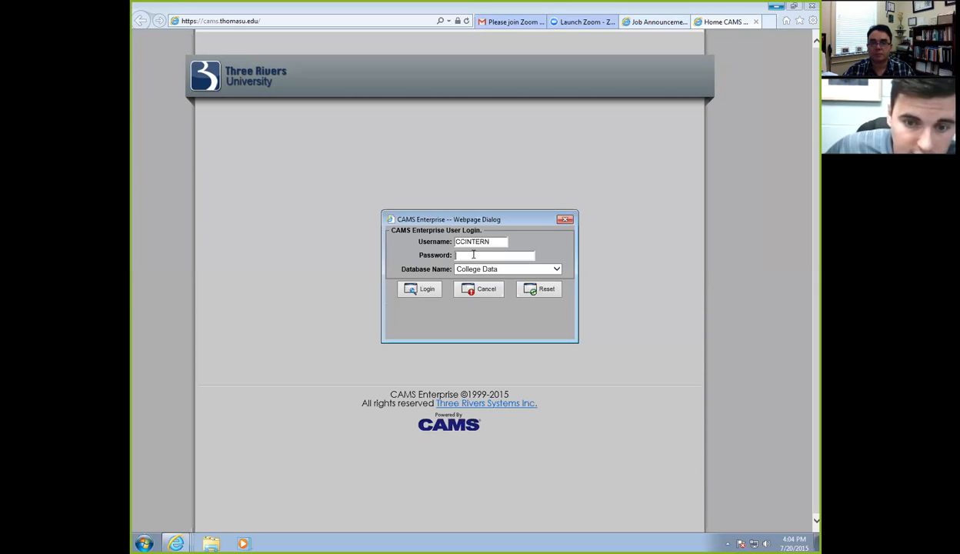
pyautogui.write('••••••••')
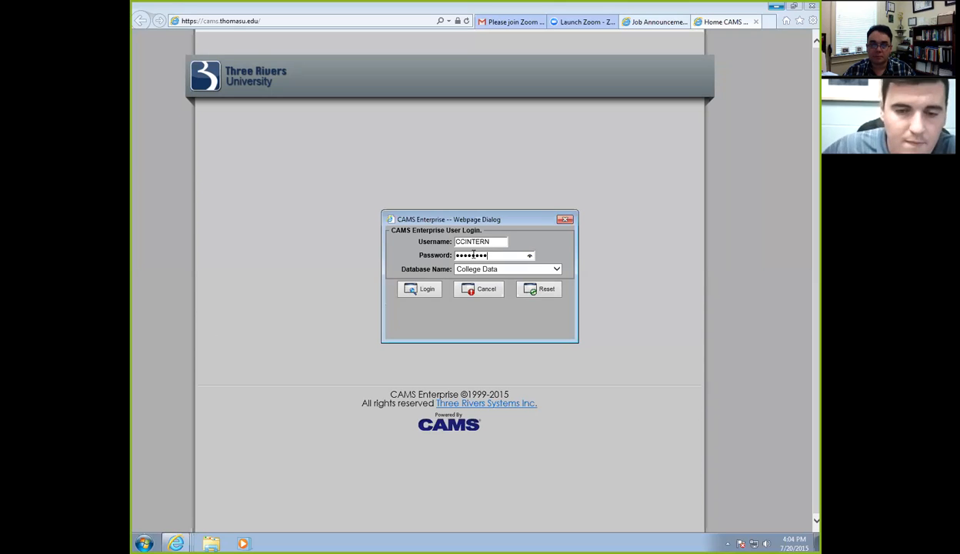
pyautogui.click(423, 289)
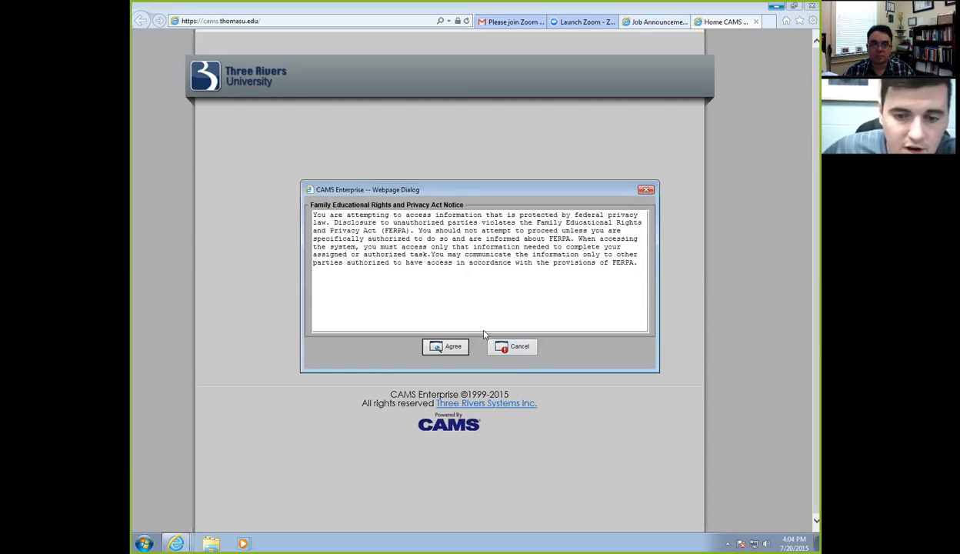
pyautogui.click(449, 348)
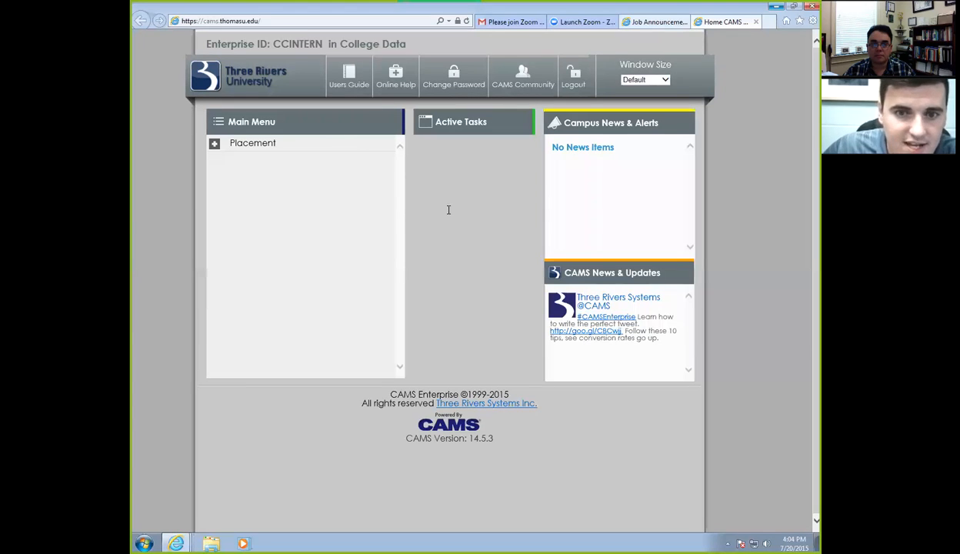
# Expand Placement in the Main Menu and open the Employers Information list.
pyautogui.click(267, 150)
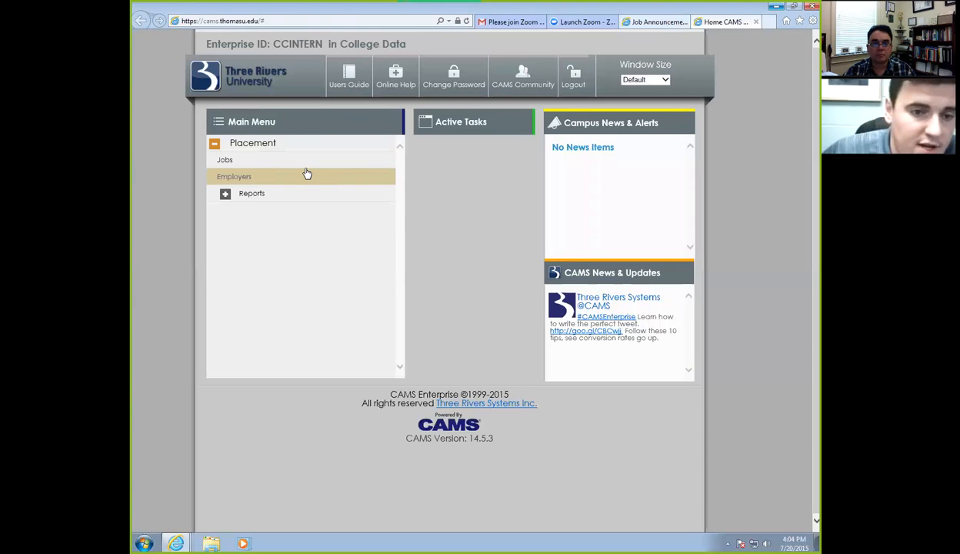
pyautogui.click(265, 178)
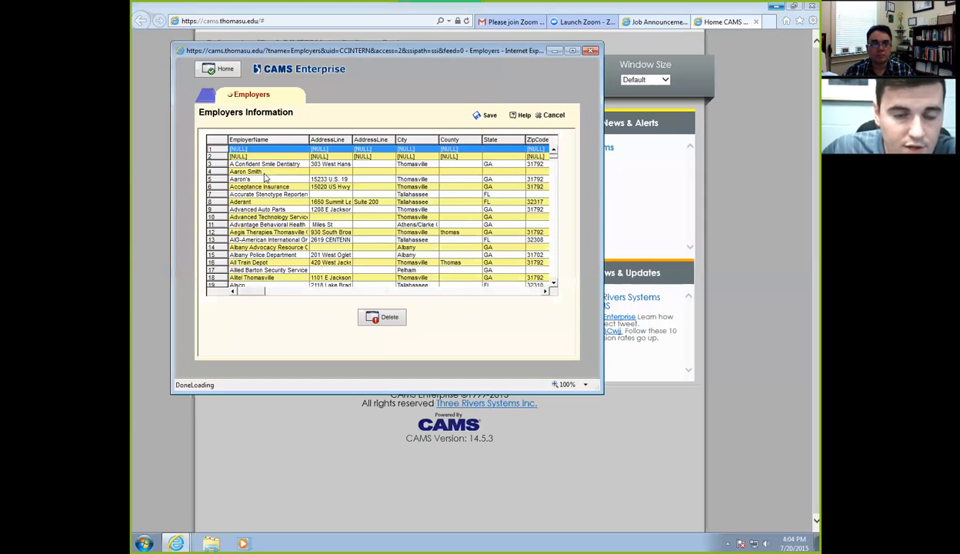
pyautogui.click(554, 284)
pyautogui.click(554, 284)
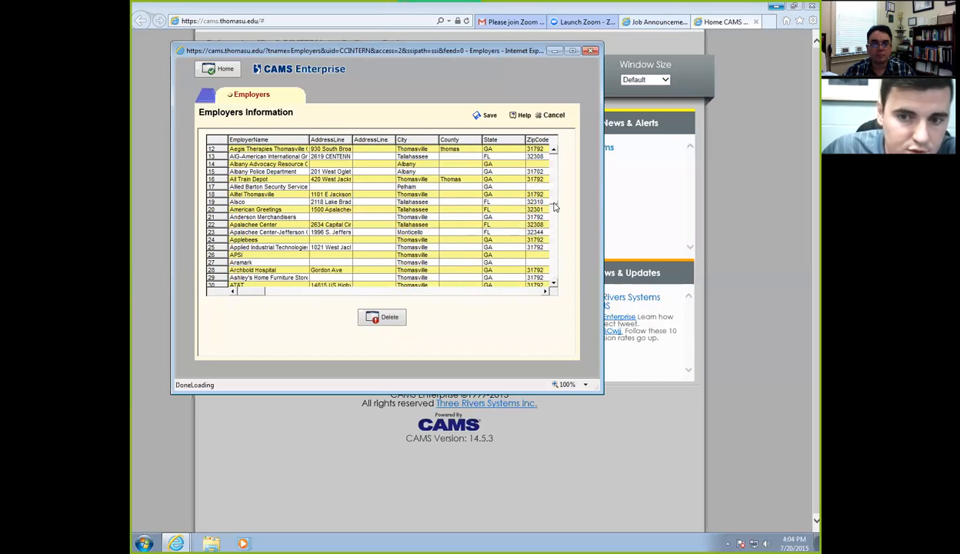
pyautogui.moveTo(554, 204); pyautogui.dragTo(554, 211)
pyautogui.click(554, 284)
pyautogui.click(554, 284)
pyautogui.click(554, 284)
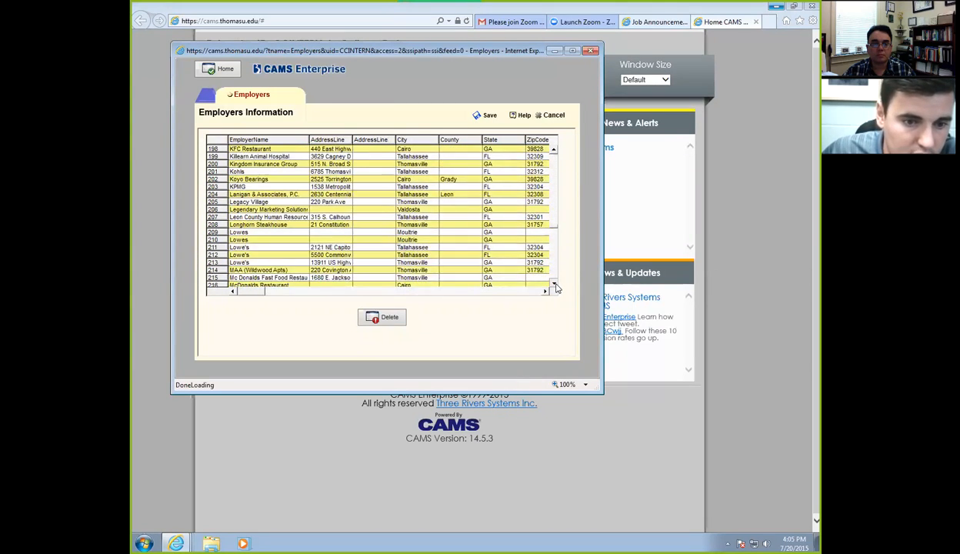
pyautogui.click(554, 284)
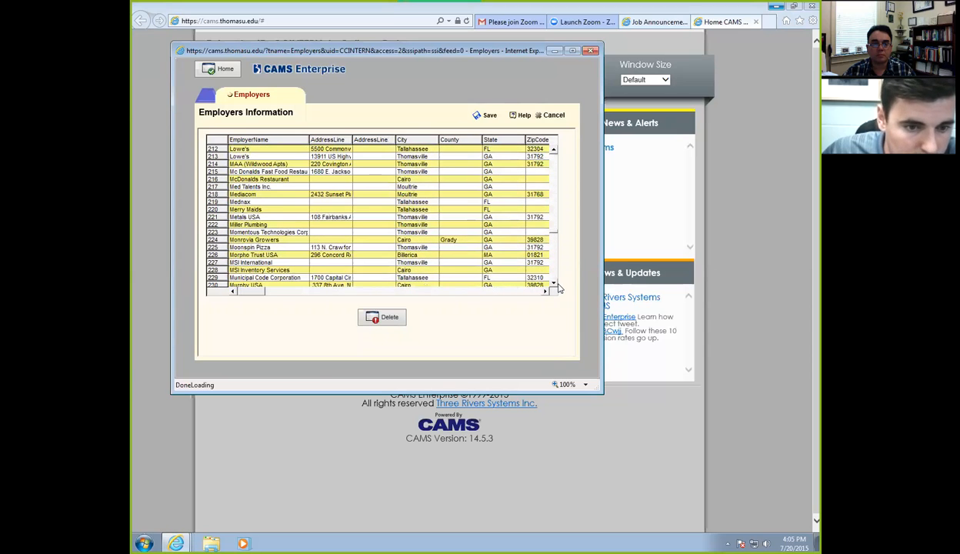
pyautogui.click(554, 284)
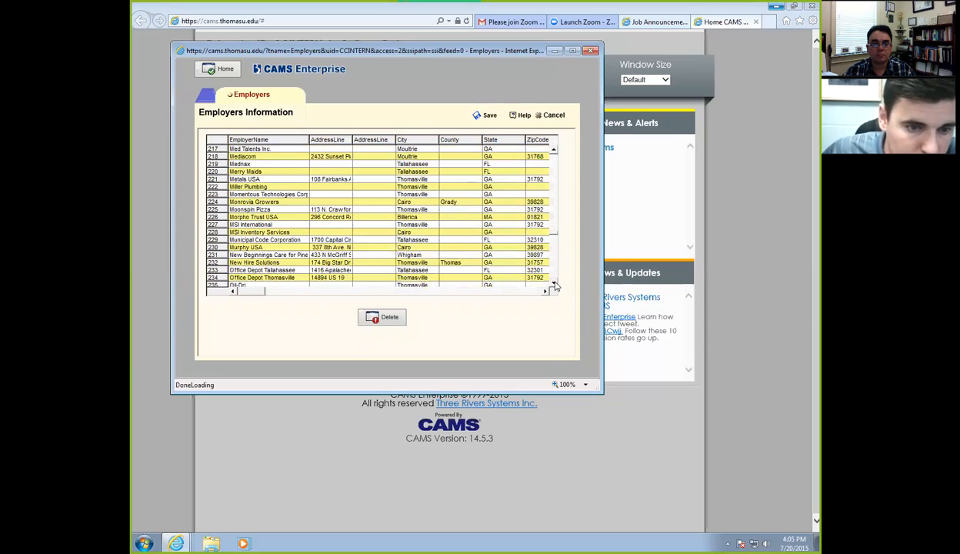
pyautogui.click(554, 284)
pyautogui.click(554, 284)
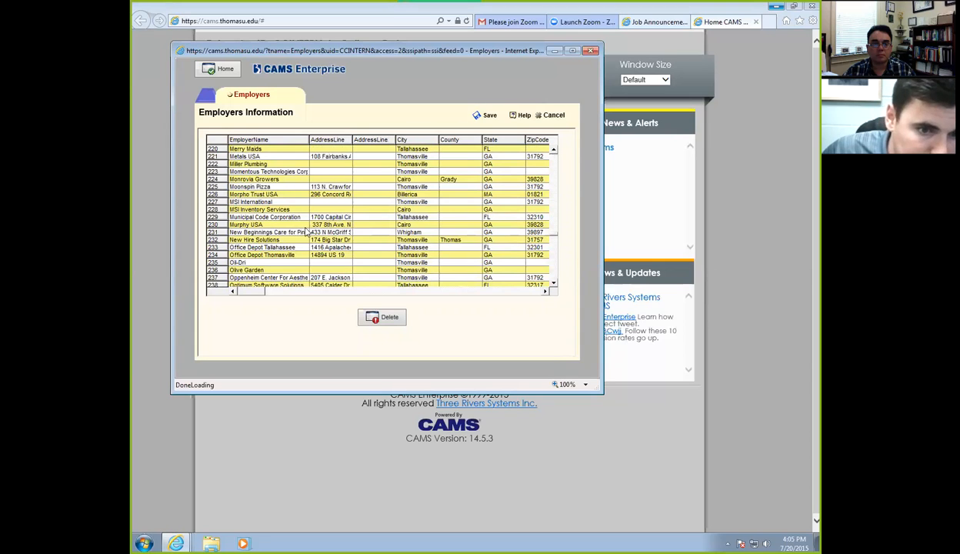
pyautogui.click(275, 240)
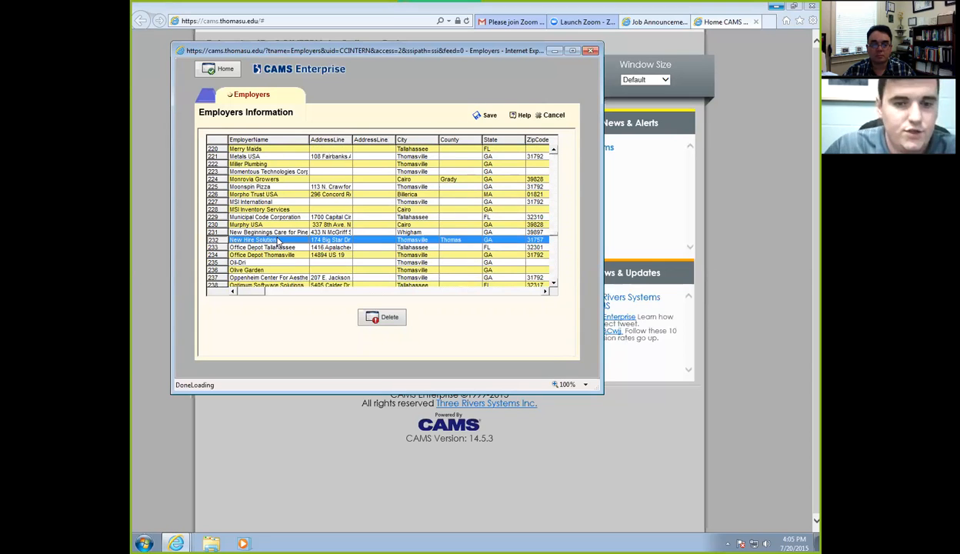
pyautogui.doubleClick(279, 241)
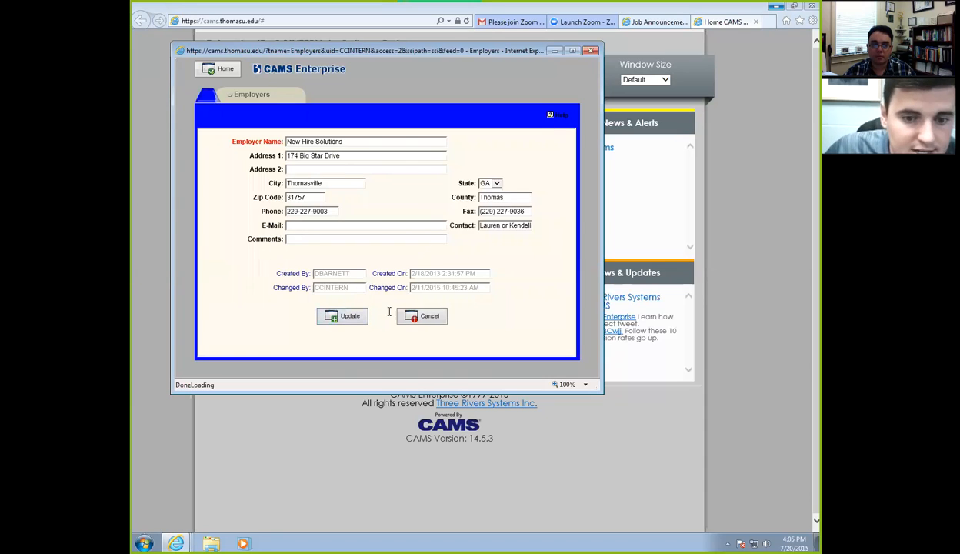
pyautogui.click(347, 314)
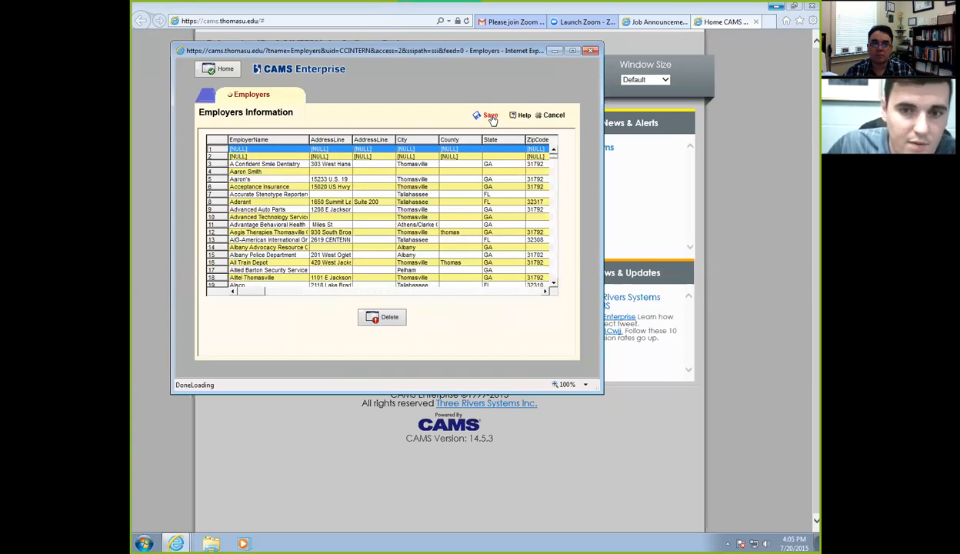
pyautogui.click(490, 116)
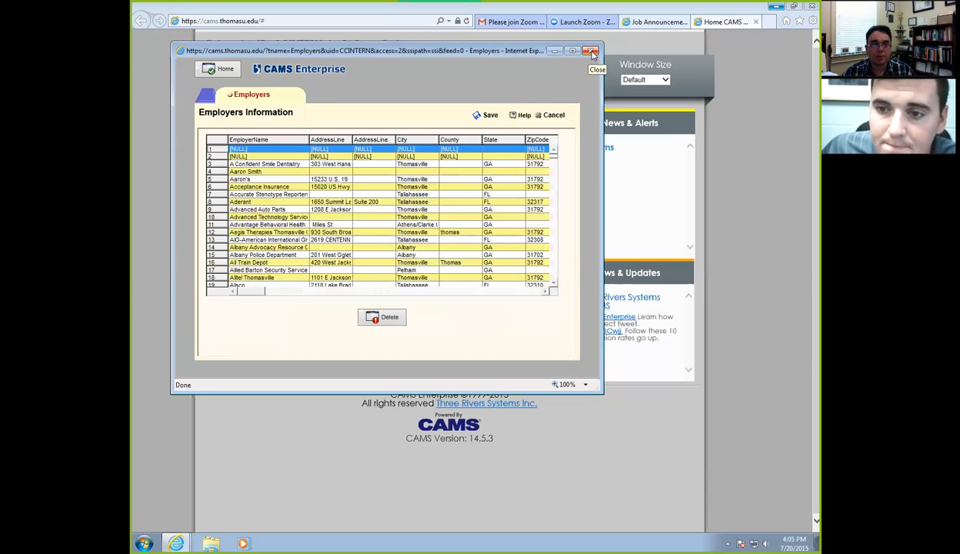
pyautogui.doubleClick(365, 157)
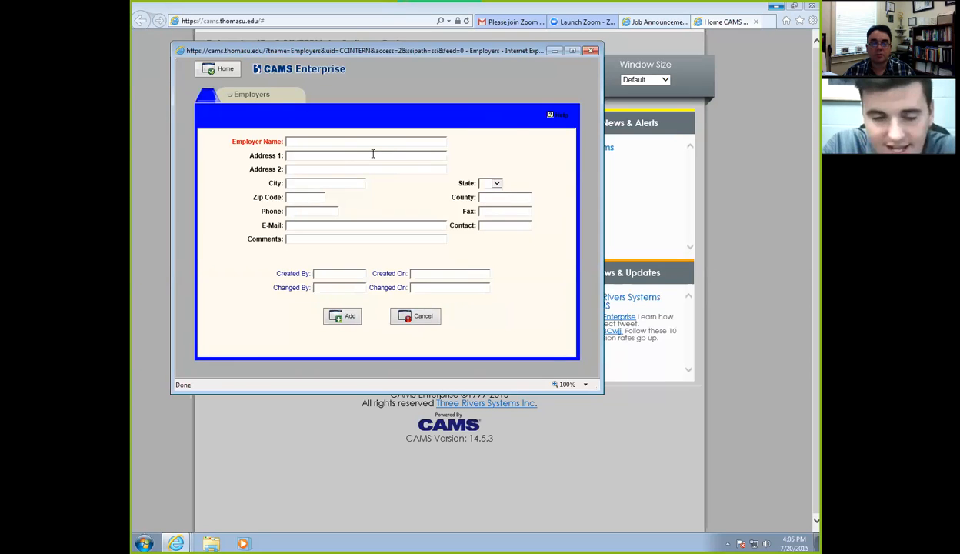
# Enter employer name 'tools', the street address, city thomasville, zip code and phone number.
pyautogui.click(350, 142)
pyautogui.write('tools')
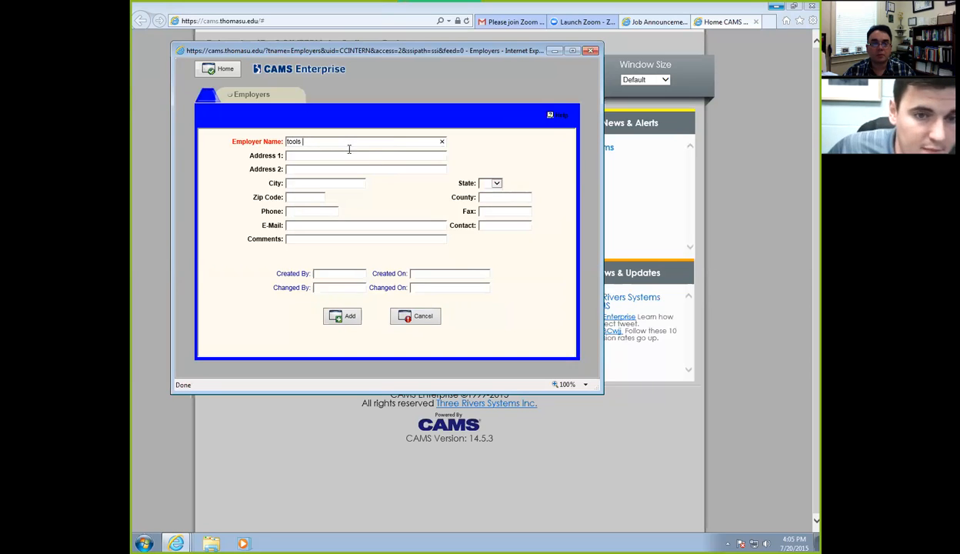
pyautogui.click(346, 154)
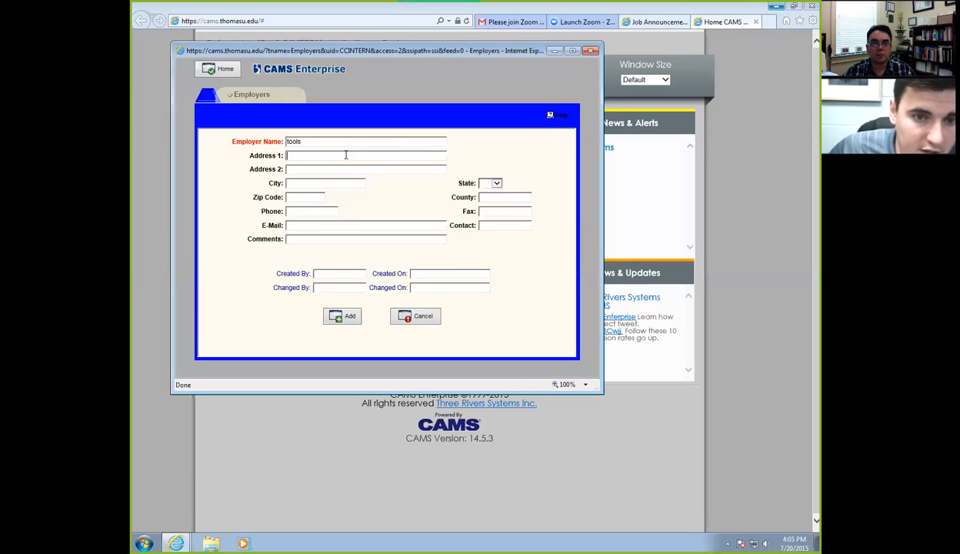
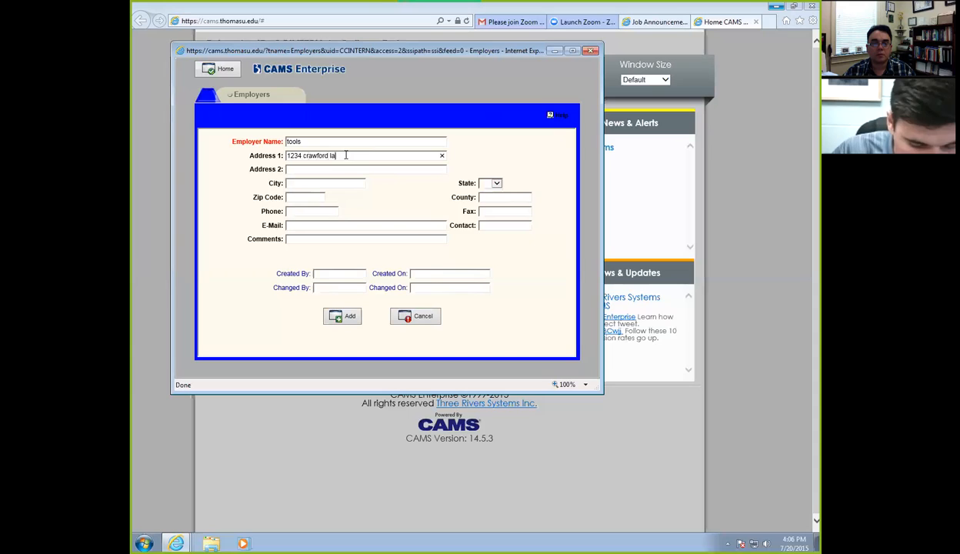
pyautogui.click(350, 182)
pyautogui.write('thomasville')
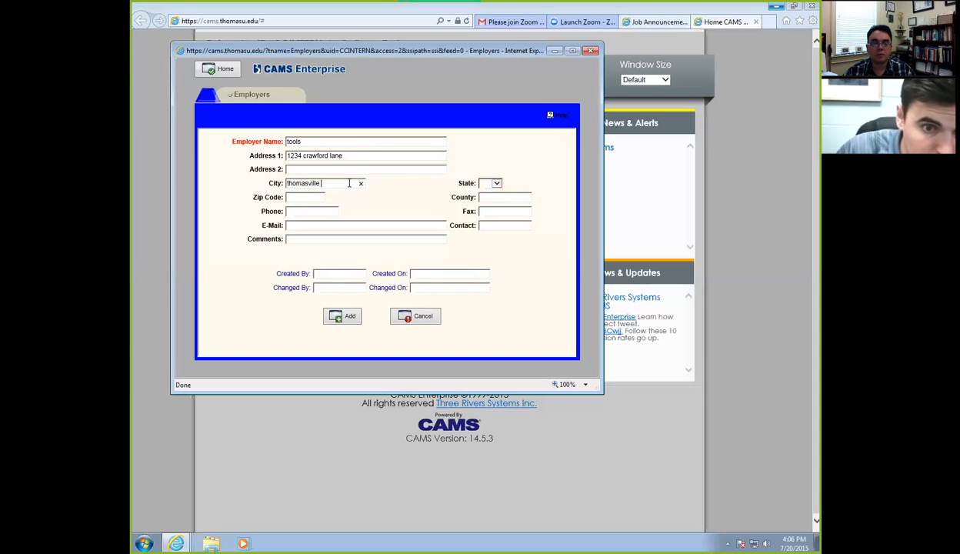
pyautogui.click(320, 197)
pyautogui.write('31792')
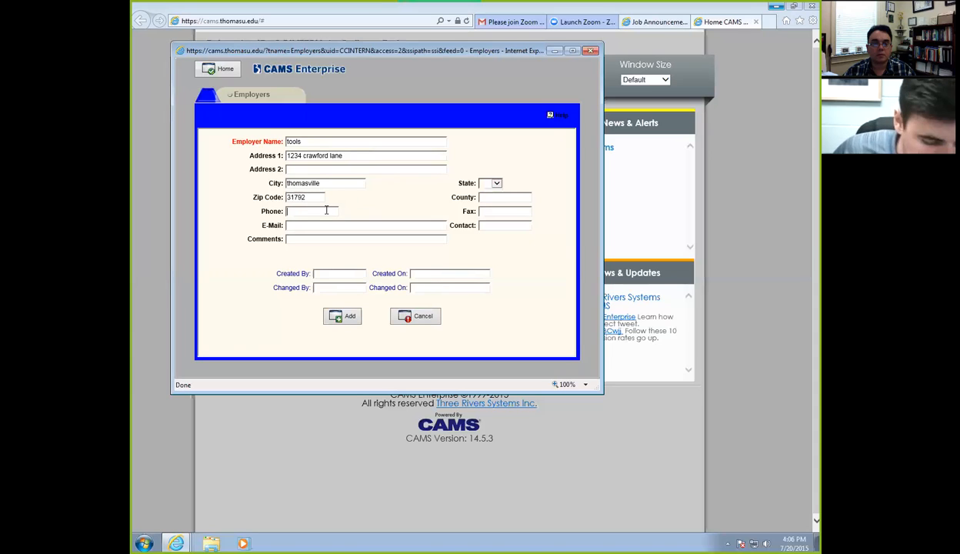
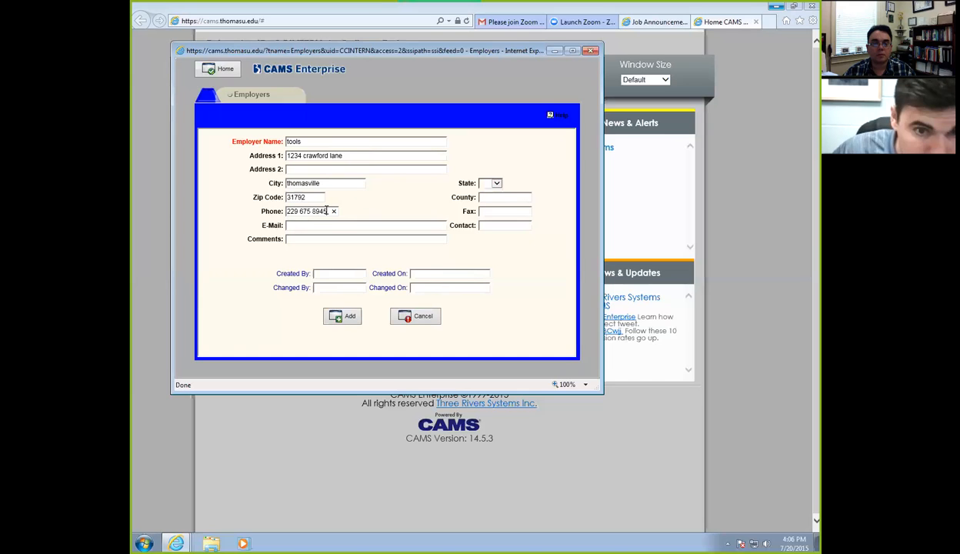
# Fill in the contact e-mail, set State to FL, and add the employer record.
pyautogui.click(331, 224)
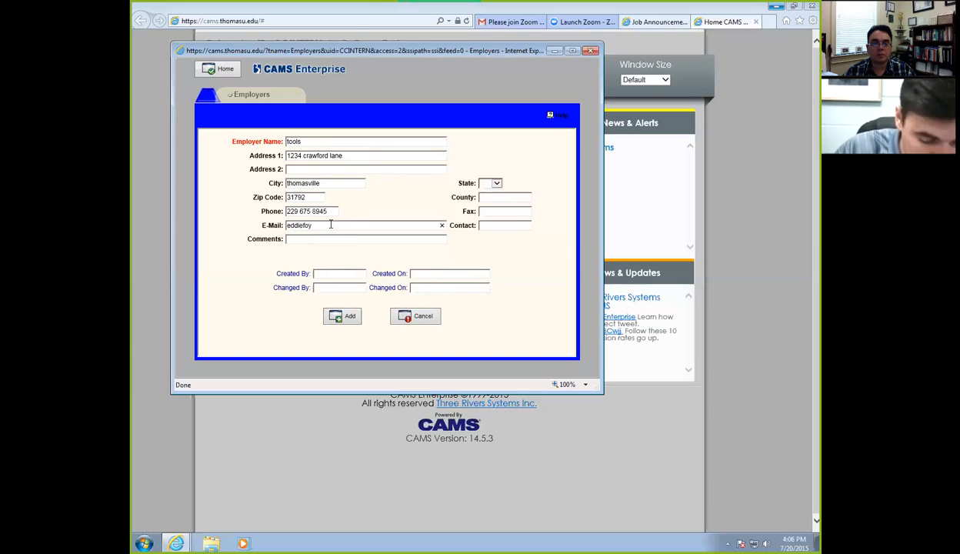
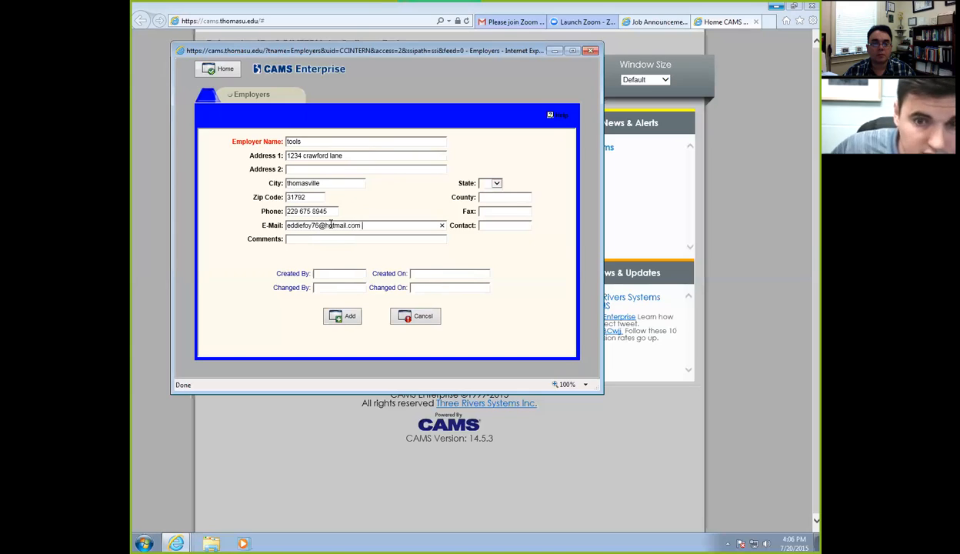
pyautogui.click(497, 183)
pyautogui.scroll(-2, 489, 231)
pyautogui.click(488, 248)
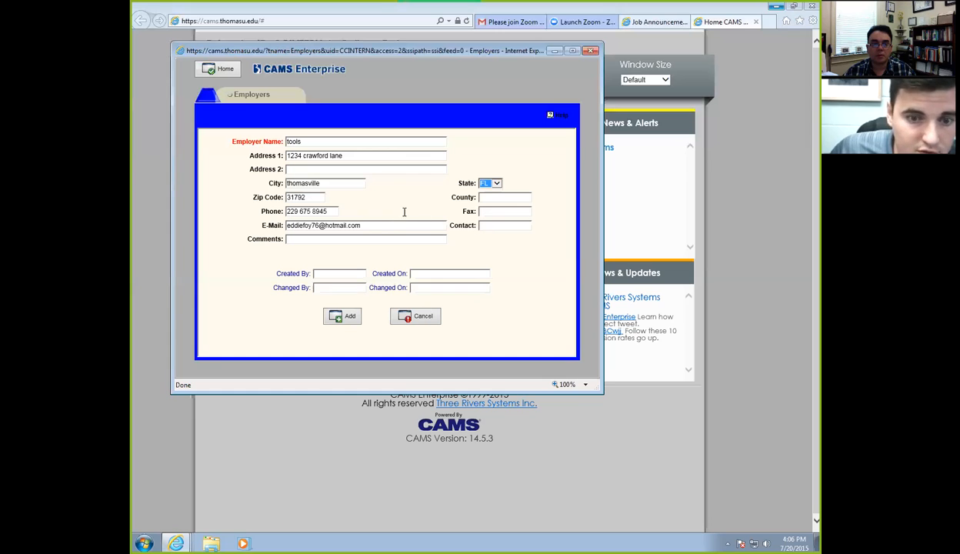
pyautogui.click(350, 317)
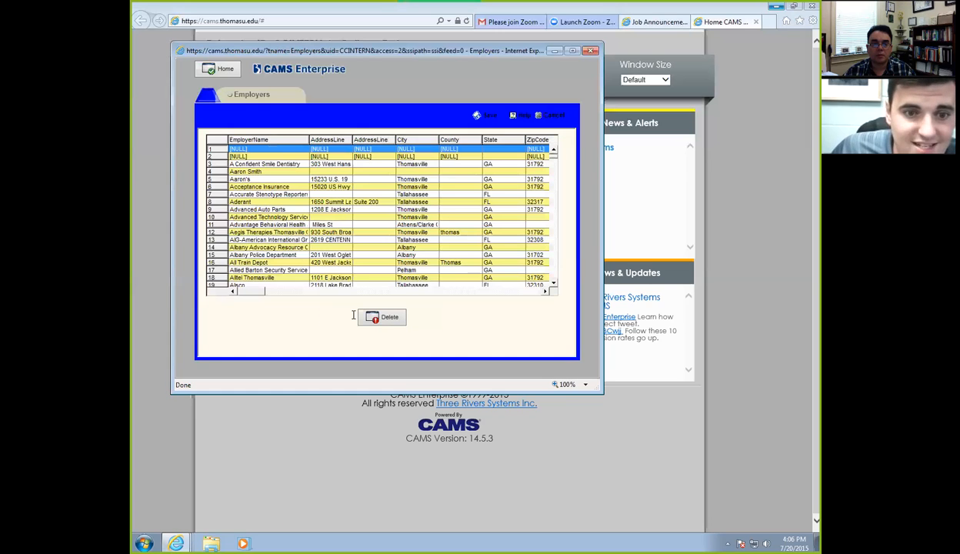
# Scroll the Employers grid down to the tools record and inspect it without changes.
pyautogui.click(486, 118)
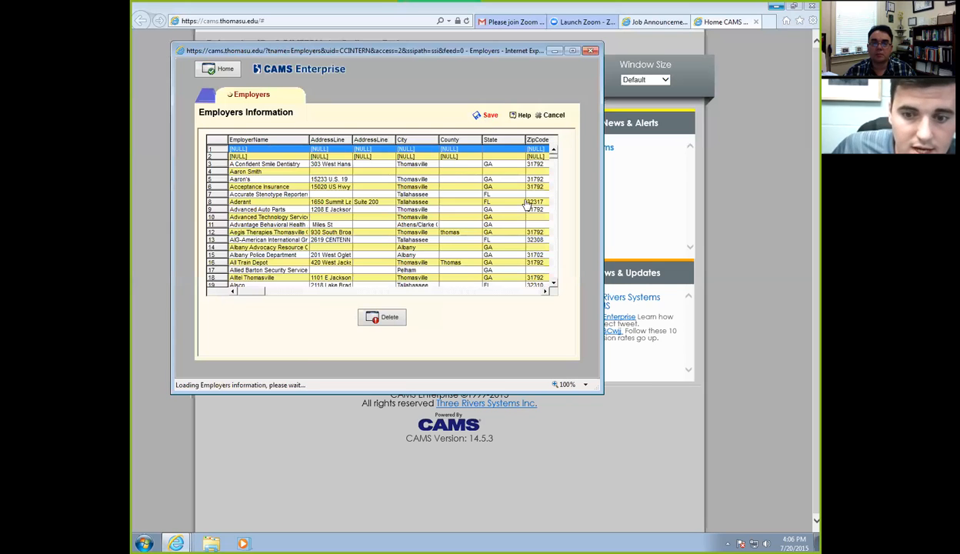
pyautogui.click(554, 283)
pyautogui.moveTo(554, 157); pyautogui.dragTo(555, 249)
pyautogui.click(554, 284)
pyautogui.click(554, 286)
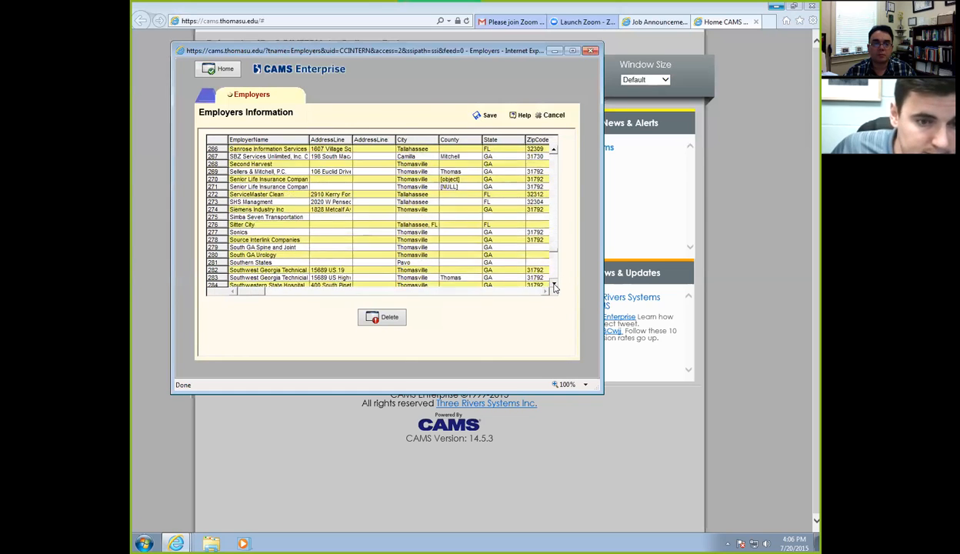
pyautogui.click(554, 286)
pyautogui.click(554, 285)
pyautogui.click(554, 286)
pyautogui.click(554, 286)
pyautogui.click(555, 286)
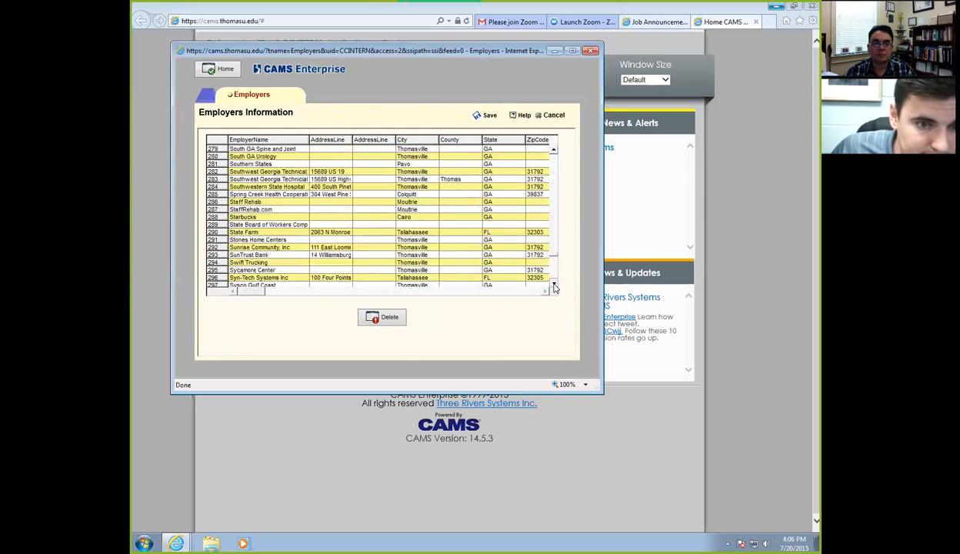
pyautogui.click(554, 285)
pyautogui.click(554, 285)
pyautogui.click(555, 285)
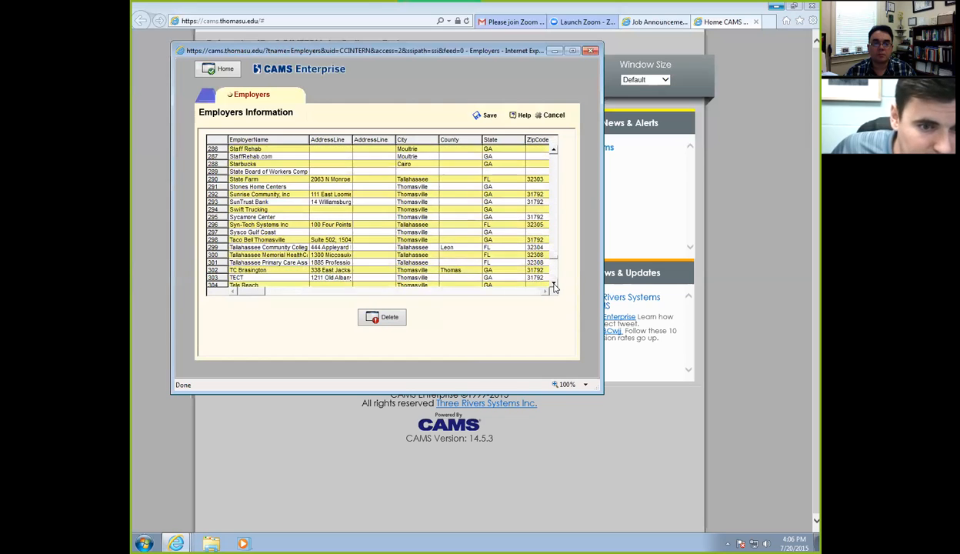
pyautogui.click(554, 285)
pyautogui.click(554, 286)
pyautogui.click(554, 286)
pyautogui.click(554, 286)
pyautogui.click(554, 285)
pyautogui.click(554, 286)
pyautogui.click(554, 286)
pyautogui.click(554, 286)
pyautogui.click(554, 286)
pyautogui.click(554, 285)
pyautogui.click(554, 286)
pyautogui.click(554, 286)
pyautogui.click(554, 286)
pyautogui.click(554, 285)
pyautogui.click(554, 286)
pyautogui.click(555, 285)
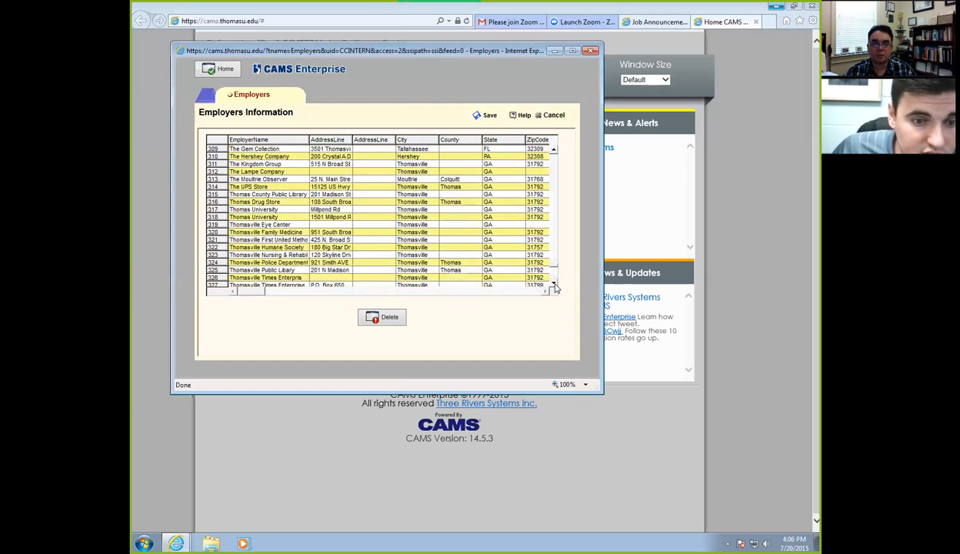
pyautogui.click(554, 285)
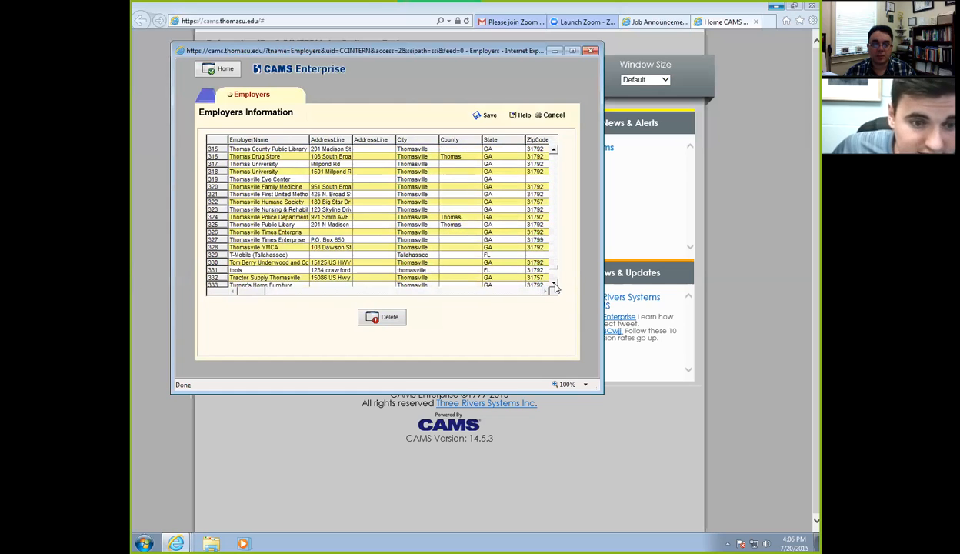
pyautogui.click(245, 273)
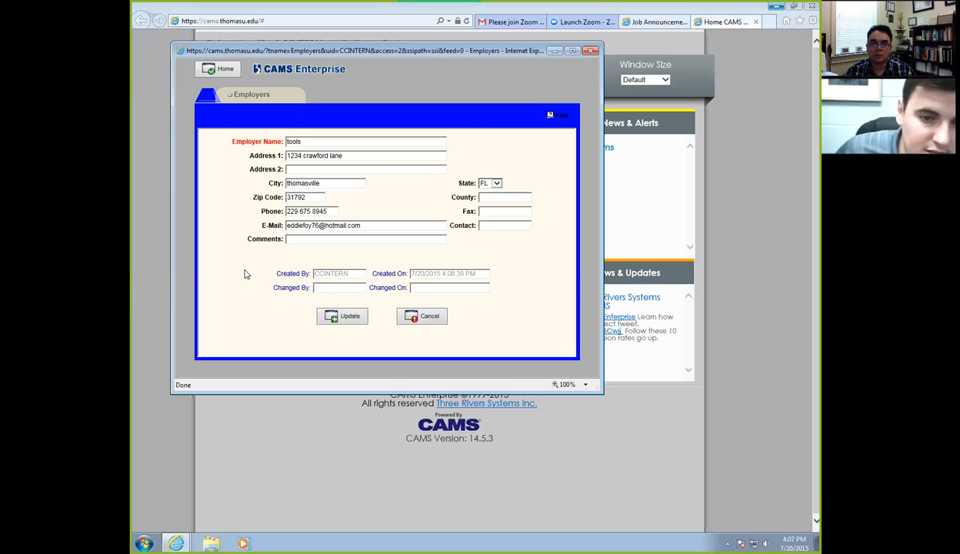
pyautogui.click(431, 317)
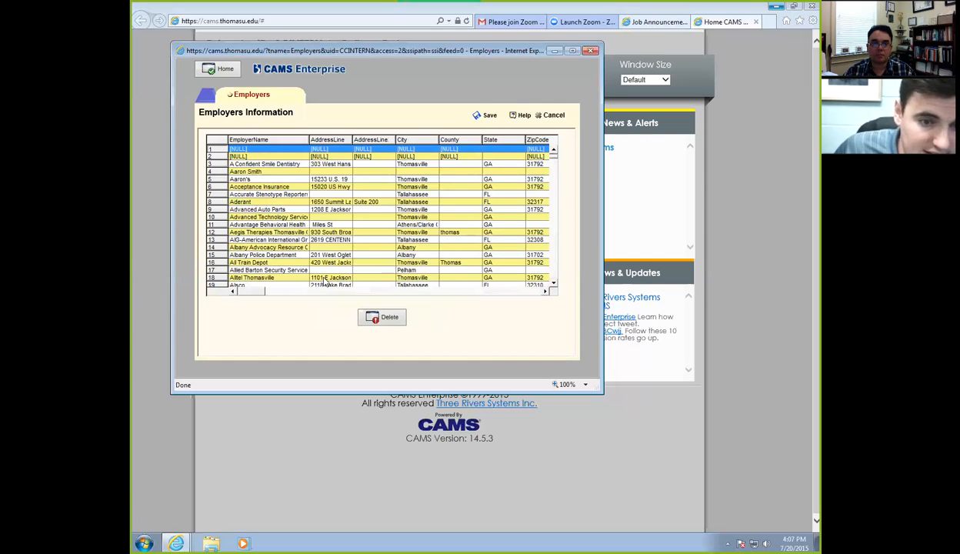
# Delete the tools employer row, confirm, save the list, and close the Employers window.
pyautogui.moveTo(555, 241); pyautogui.dragTo(555, 250)
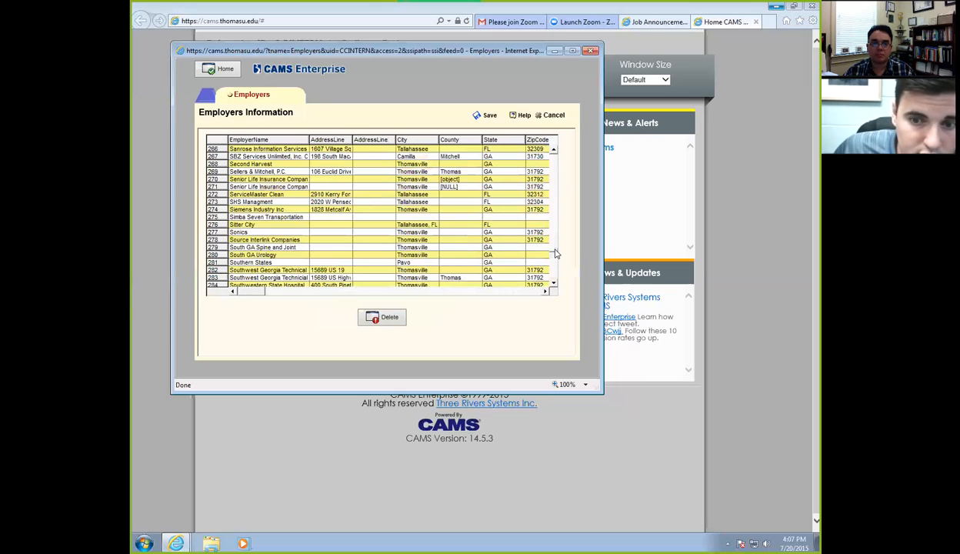
pyautogui.click(555, 284)
pyautogui.scroll(-5, 554, 287)
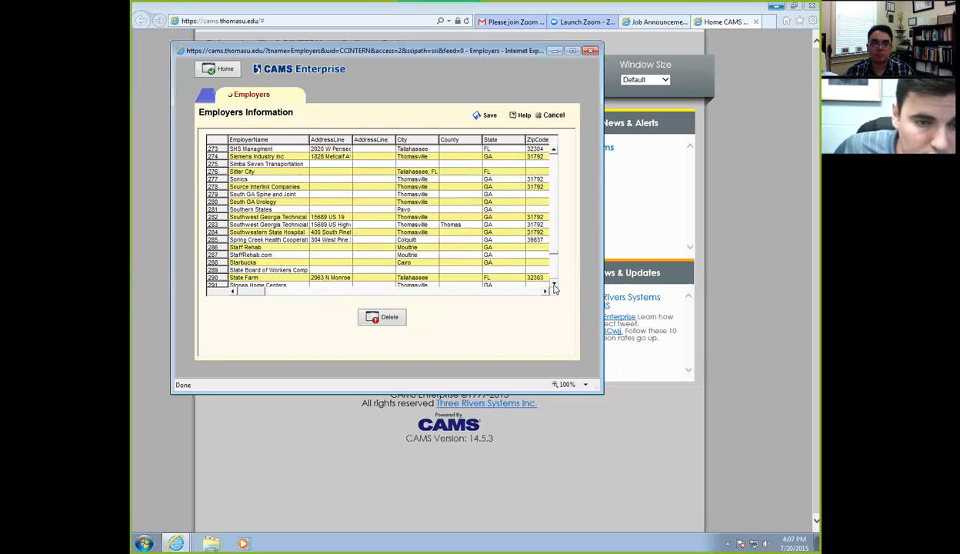
pyautogui.scroll(-5, 554, 287)
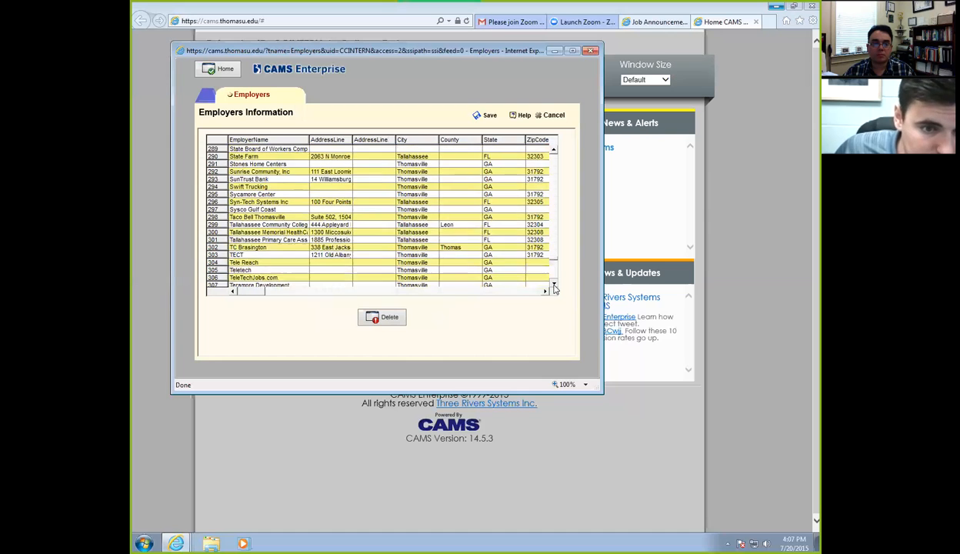
pyautogui.scroll(-5, 554, 288)
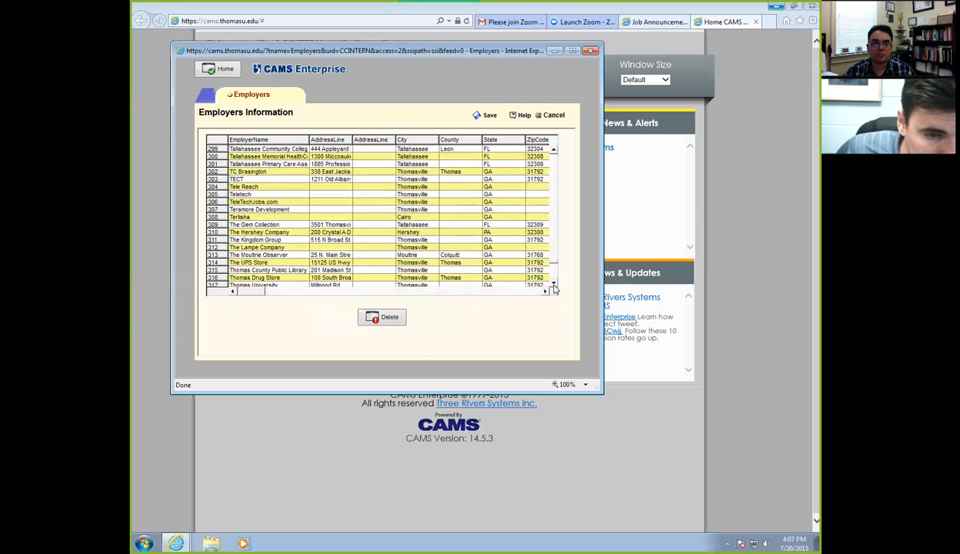
pyautogui.scroll(-5, 554, 288)
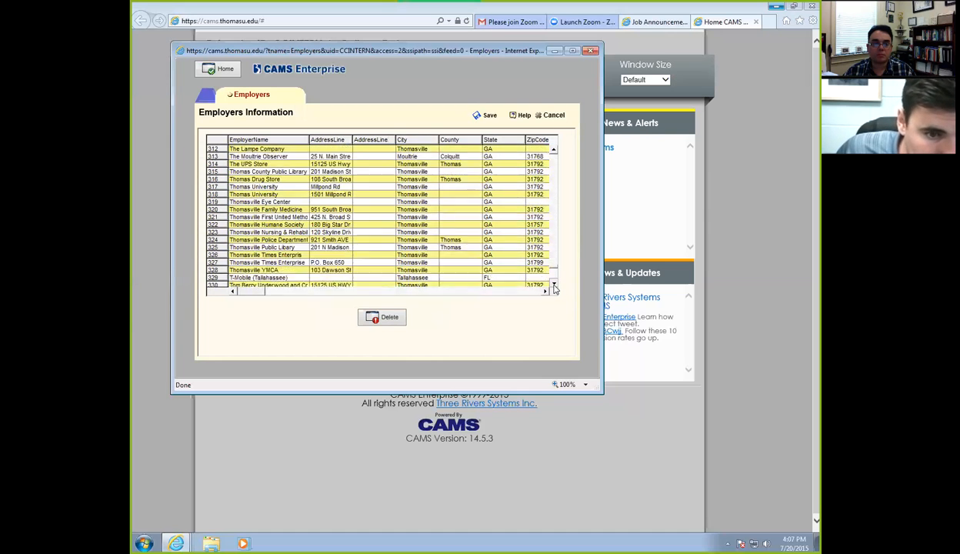
pyautogui.click(286, 264)
pyautogui.click(377, 317)
pyautogui.click(462, 313)
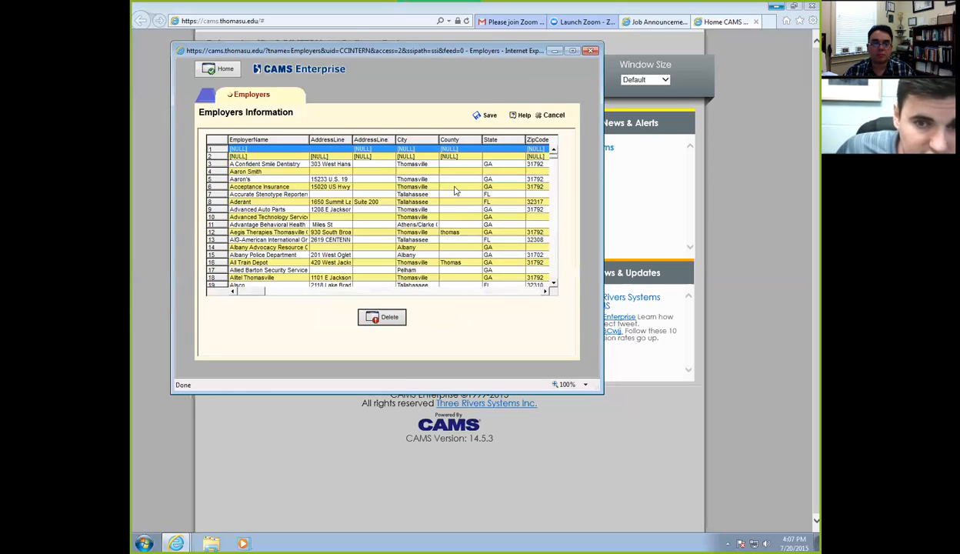
pyautogui.click(491, 115)
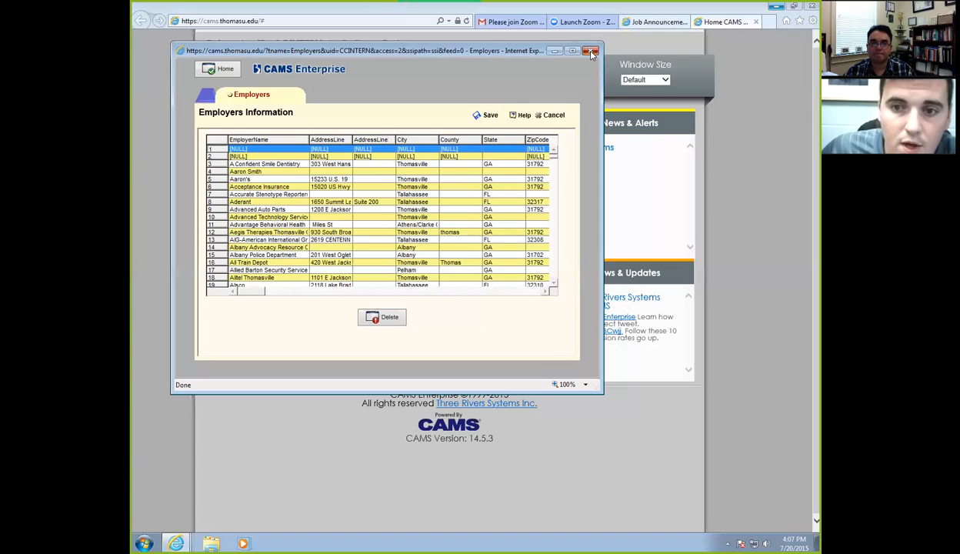
pyautogui.click(589, 51)
# Open Jobs and view the Phlebotomist posting's details, then return to the jobs grid.
pyautogui.click(243, 162)
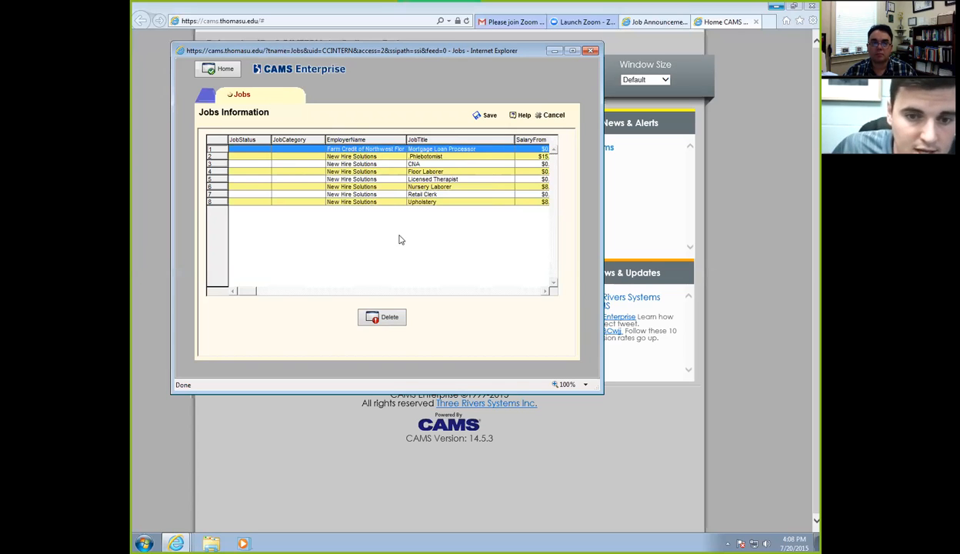
pyautogui.doubleClick(350, 158)
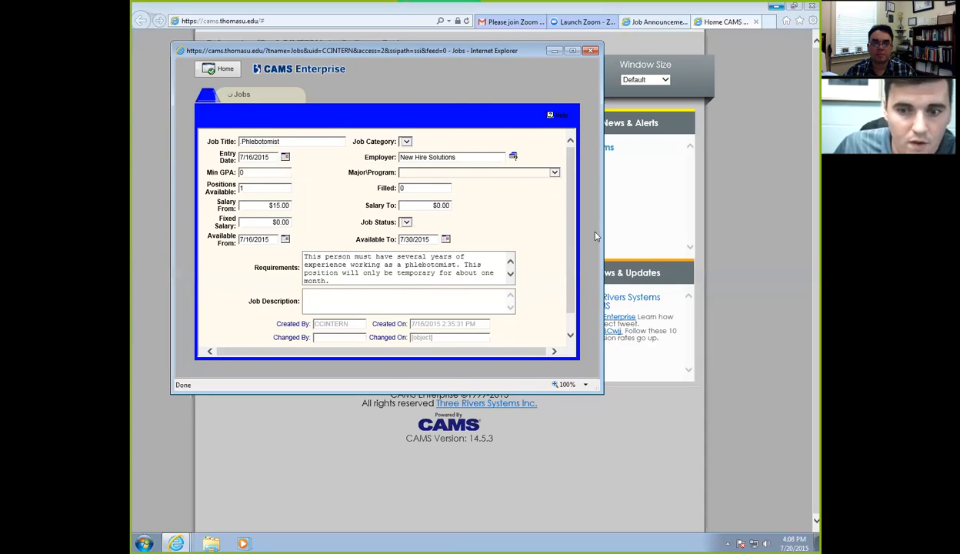
pyautogui.scroll(-1, 573, 247)
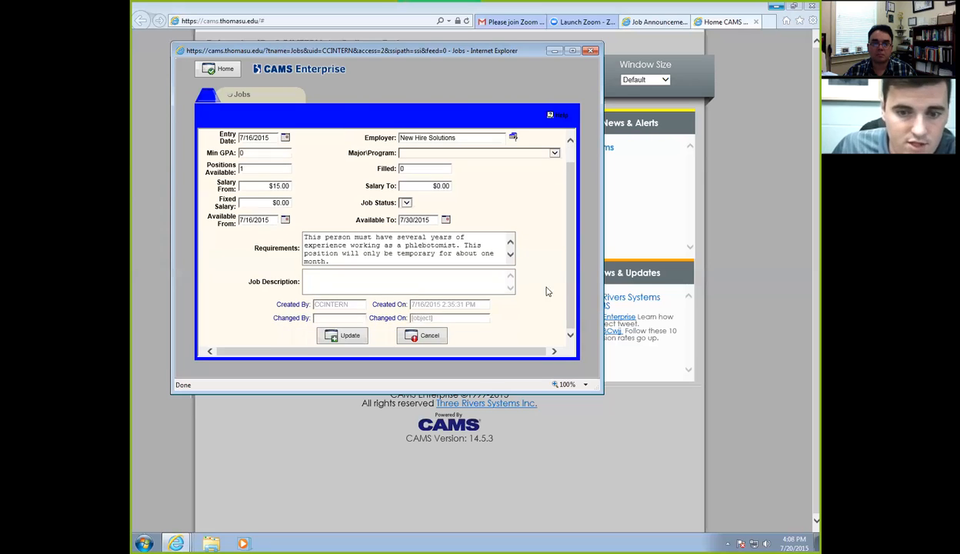
pyautogui.click(351, 336)
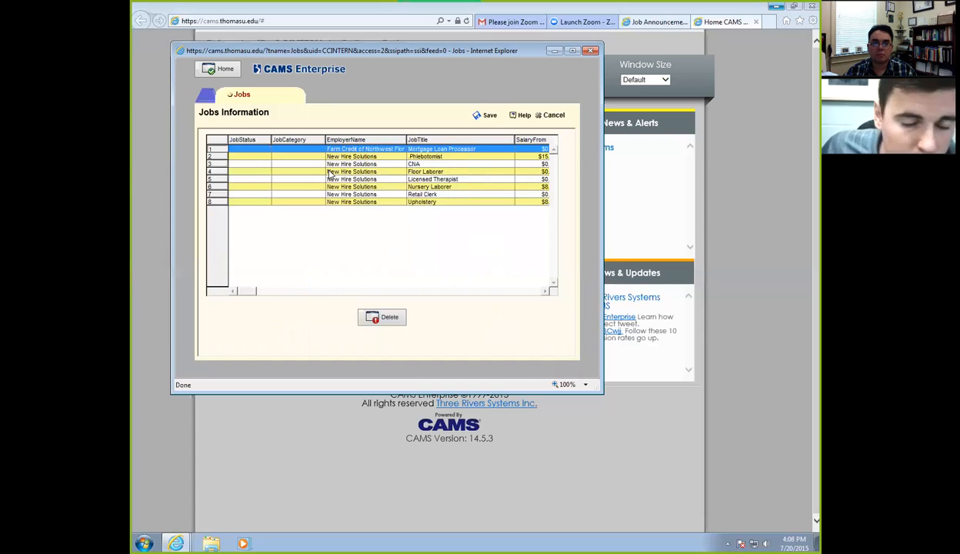
# Create a new job entry and set its employer to New Hire Solutions via an employer search for 'new'.
pyautogui.doubleClick(338, 237)
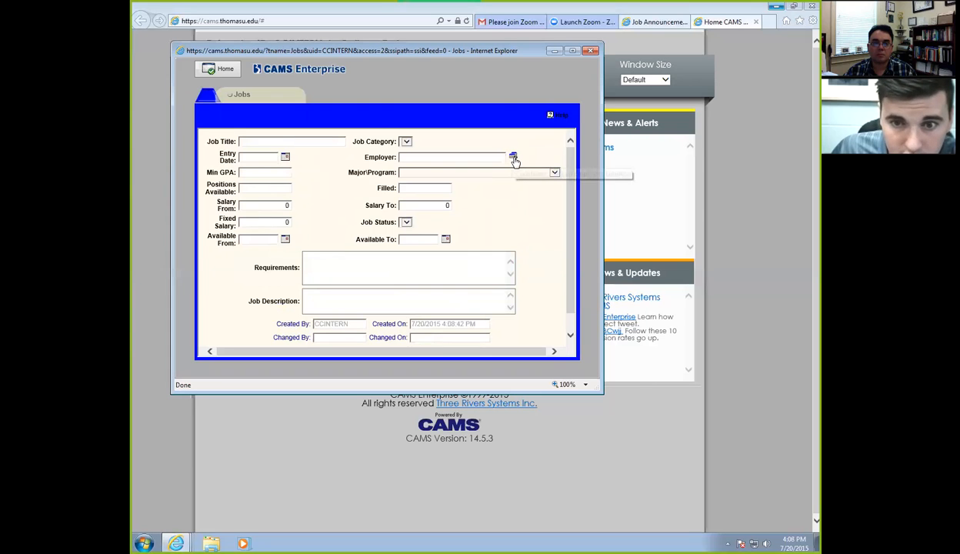
pyautogui.click(513, 157)
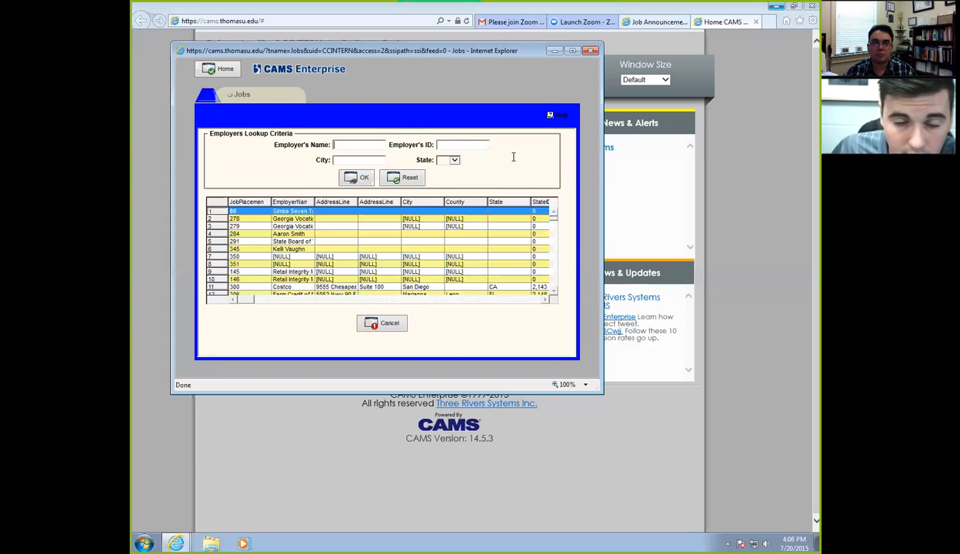
pyautogui.click(377, 144)
pyautogui.write('new')
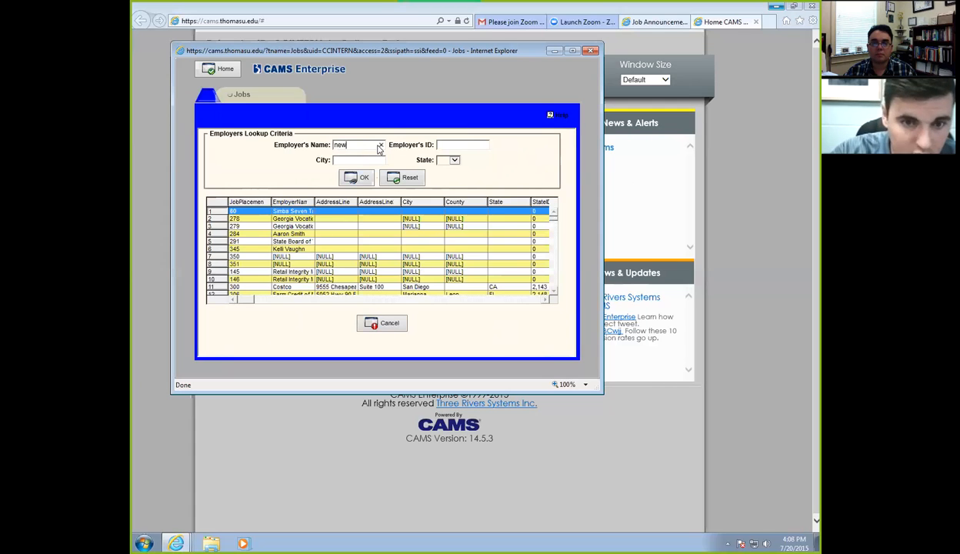
pyautogui.press('Return')
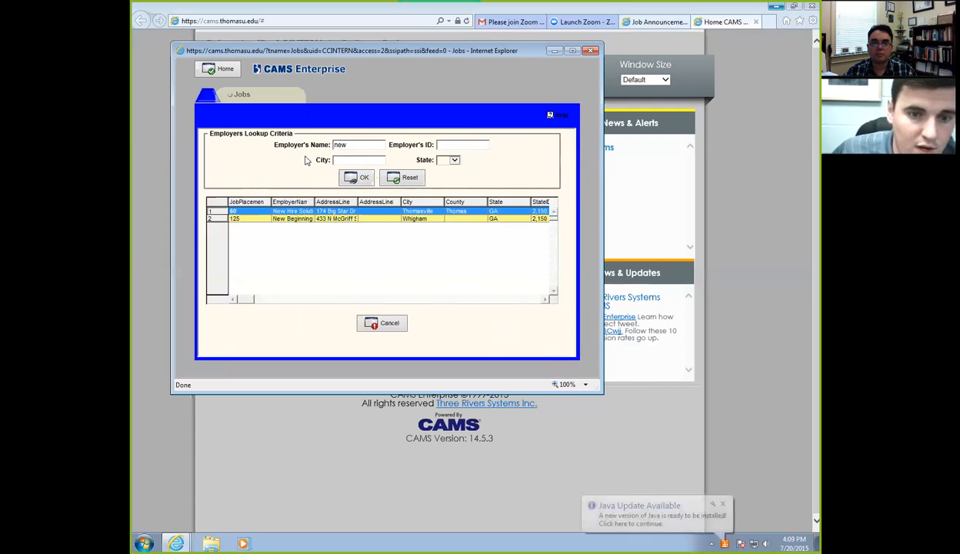
pyautogui.doubleClick(302, 212)
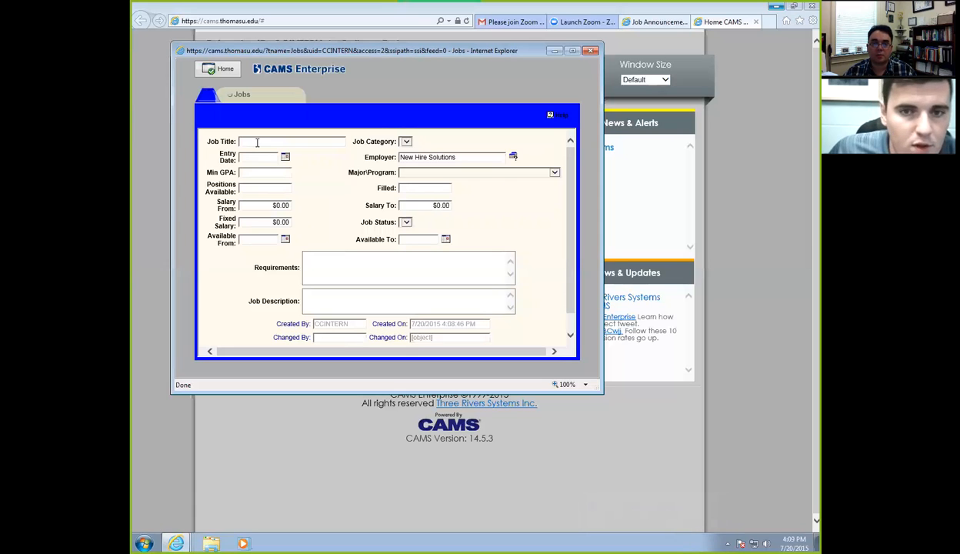
pyautogui.click(508, 22)
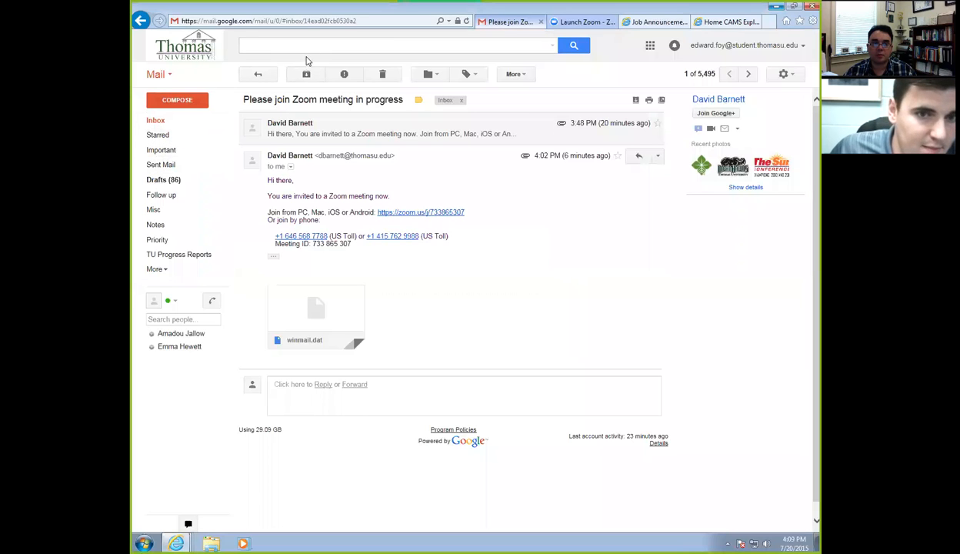
# Search Gmail for the sender and open the 'FW: Job Openings' email.
pyautogui.click(165, 118)
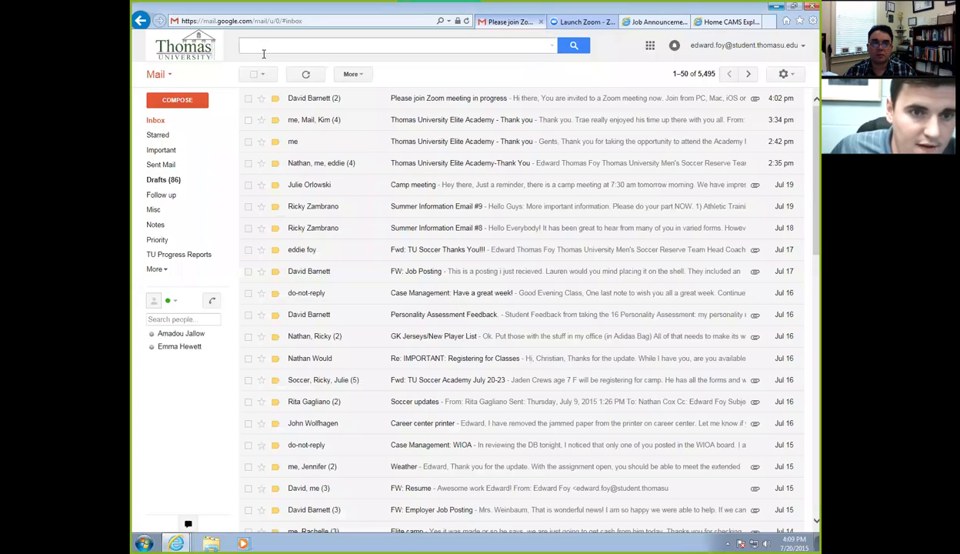
pyautogui.click(264, 51)
pyautogui.write('dbarn')
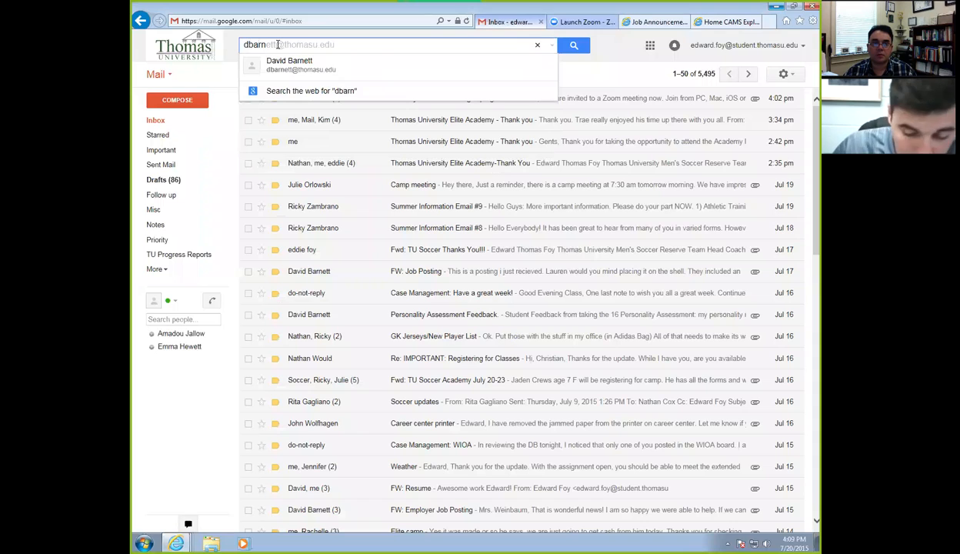
pyautogui.click(289, 65)
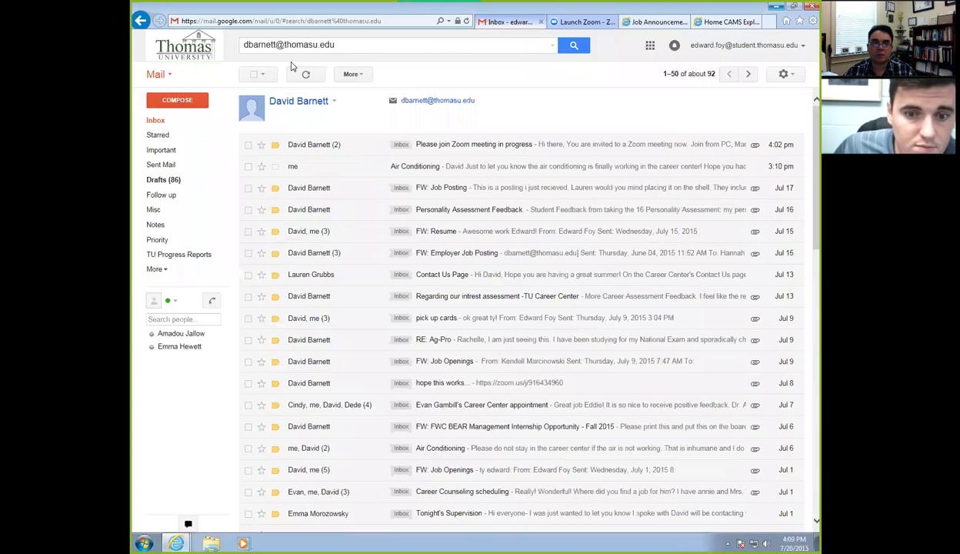
pyautogui.click(315, 361)
pyautogui.scroll(-2, 342, 254)
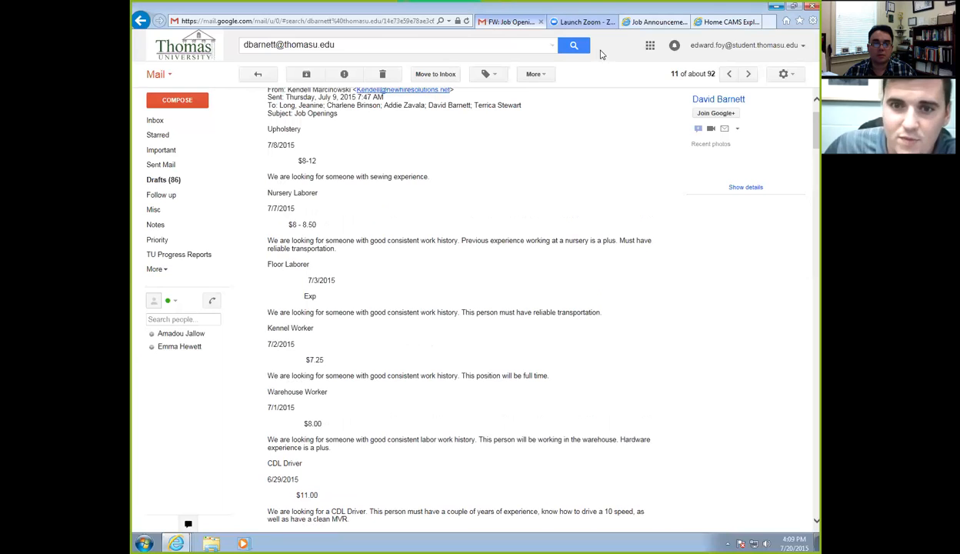
# Copy the job title 'Upholstery' from the email and return to the CAMS new-job form's Job Title.
pyautogui.click(715, 22)
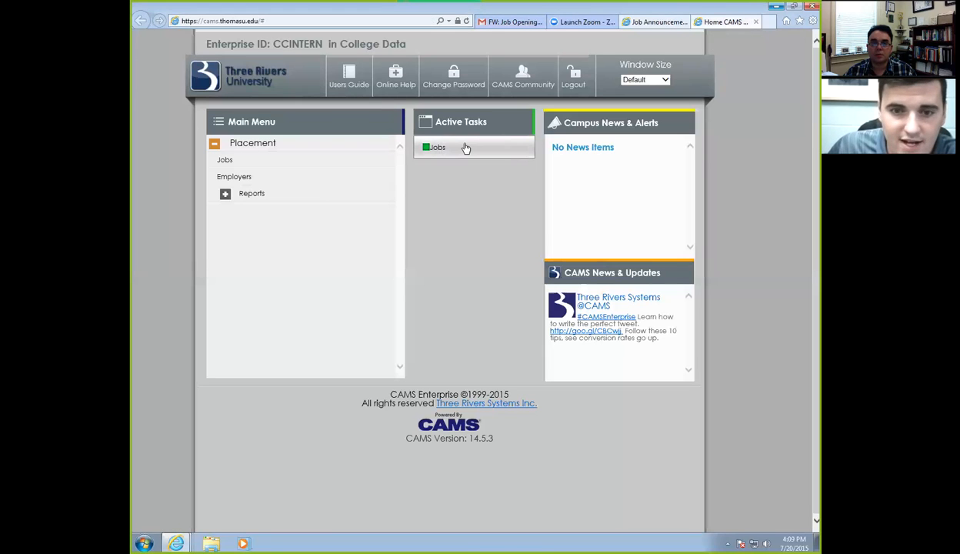
pyautogui.click(436, 148)
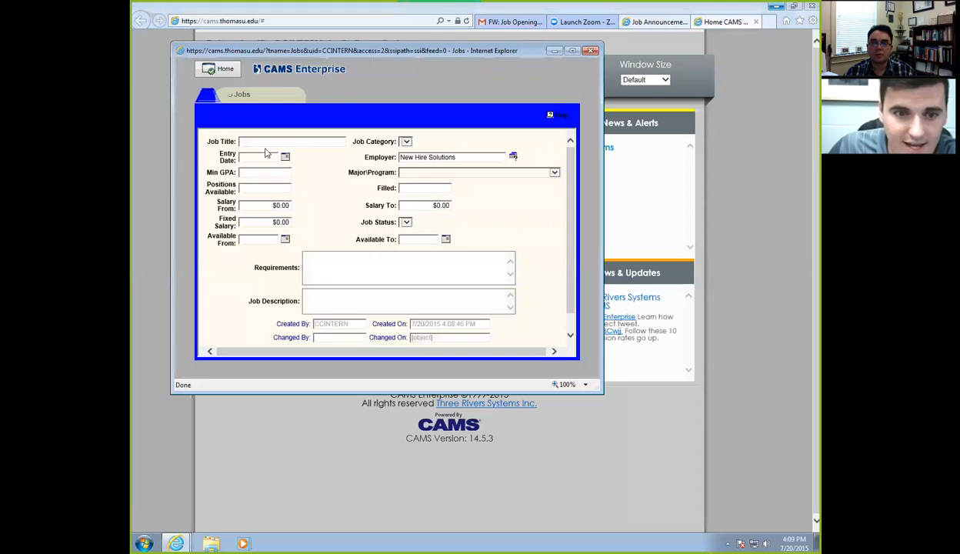
pyautogui.write('jobs')
pyautogui.press('BackSpace')
pyautogui.press('BackSpace')
pyautogui.press('BackSpace')
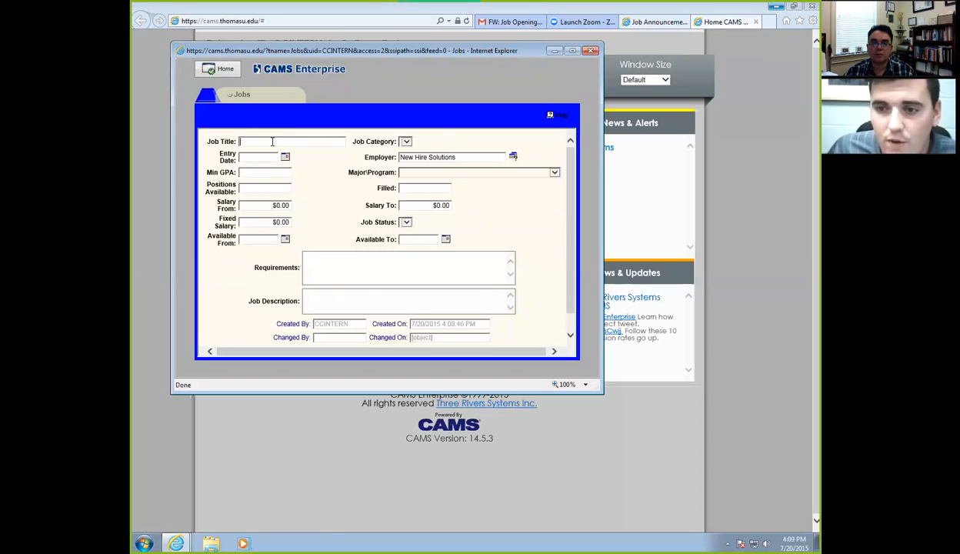
pyautogui.click(501, 22)
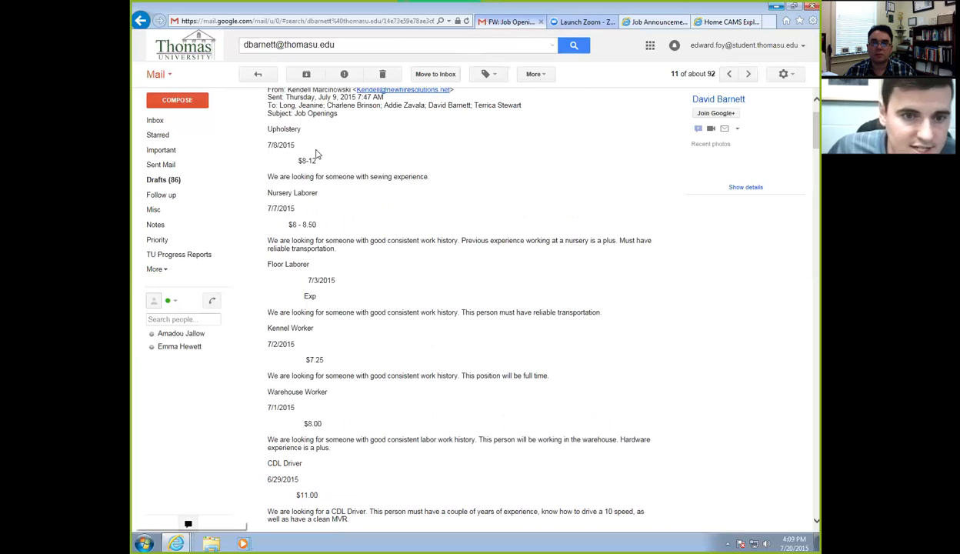
pyautogui.moveTo(301, 129); pyautogui.dragTo(269, 134)
pyautogui.hotkey('ctrl', 'c')
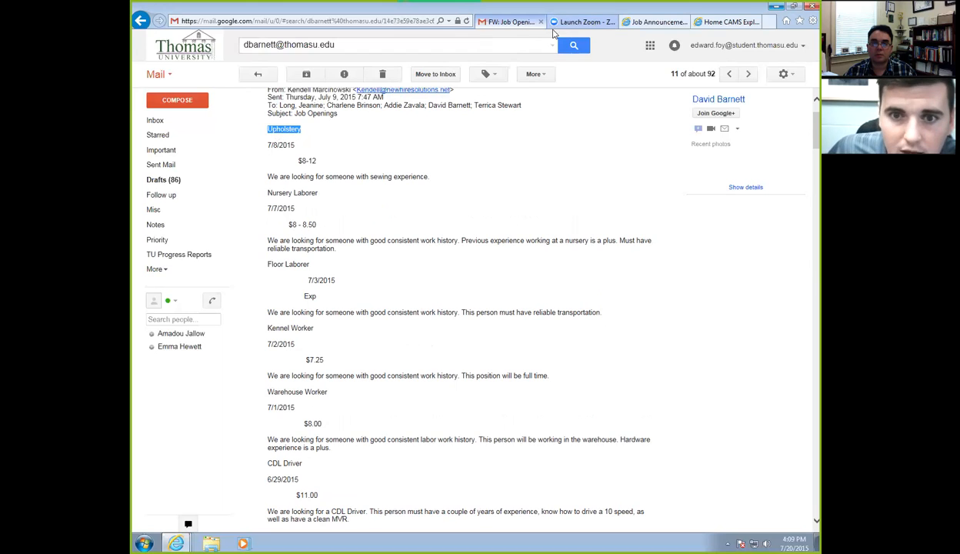
pyautogui.click(704, 23)
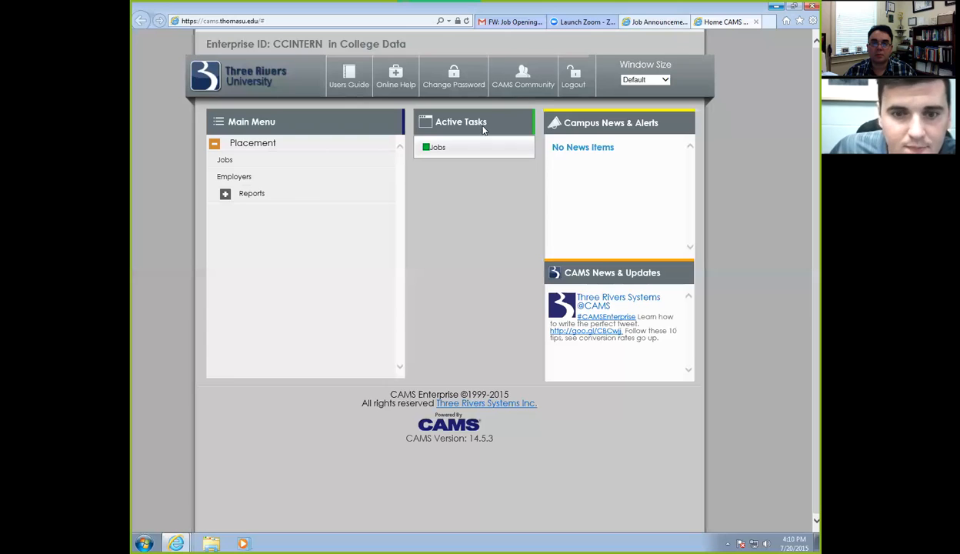
pyautogui.click(444, 146)
pyautogui.click(323, 140)
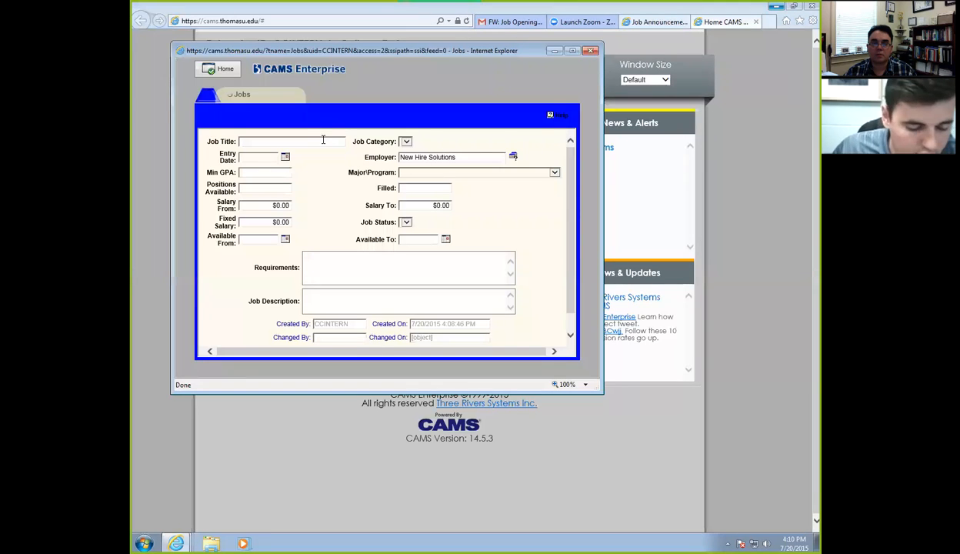
# Set Job Title to 'Upholstery XL' with Entry Date and Available From 07/20/2015.
pyautogui.hotkey('ctrl', 'v')
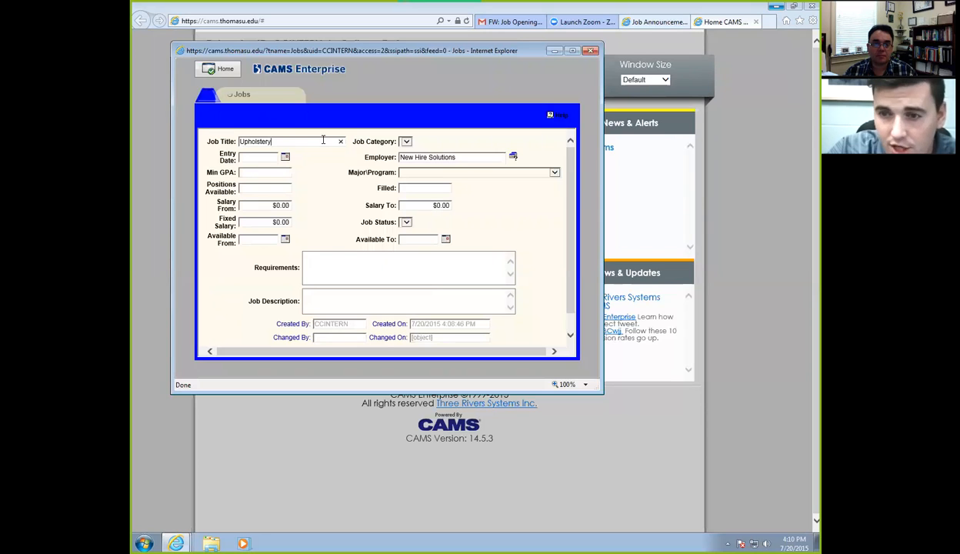
pyautogui.write('XL')
pyautogui.click(285, 156)
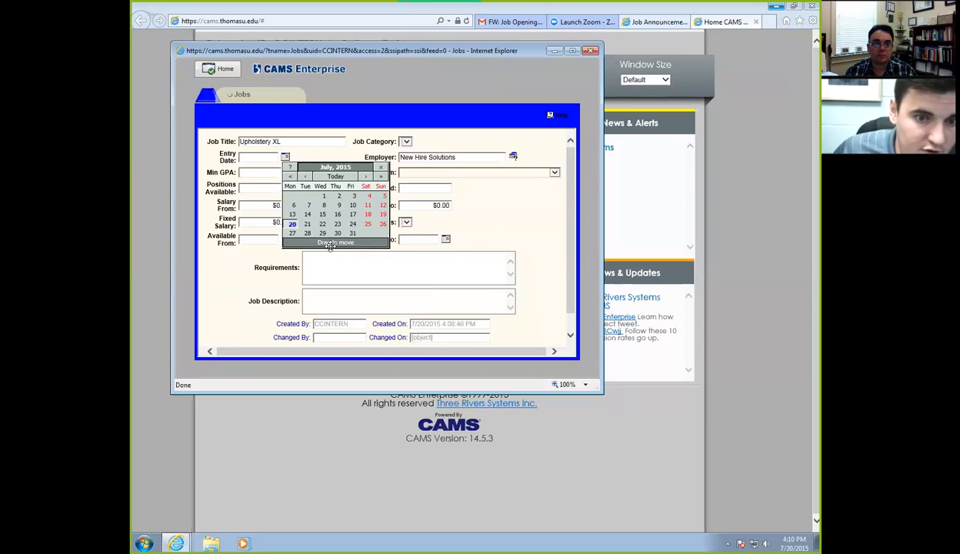
pyautogui.click(292, 224)
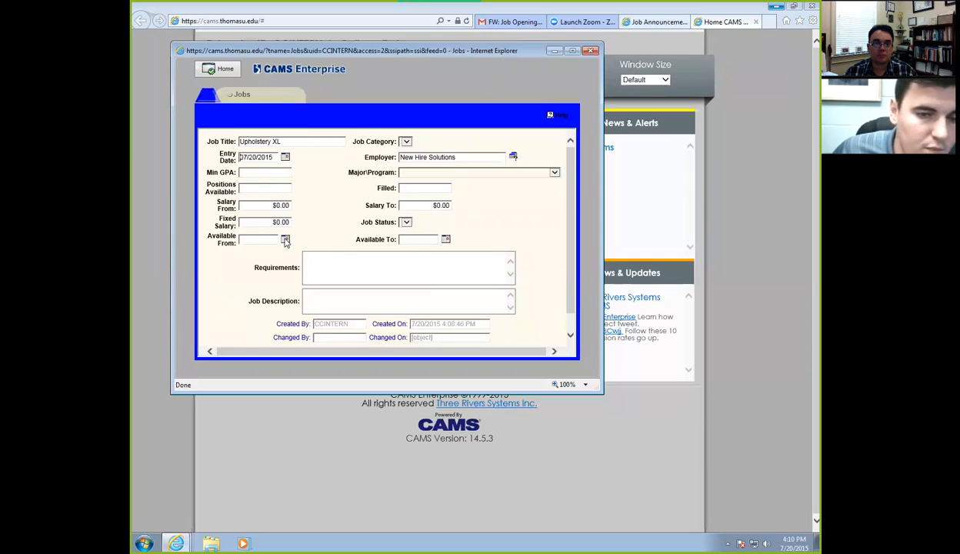
pyautogui.click(285, 240)
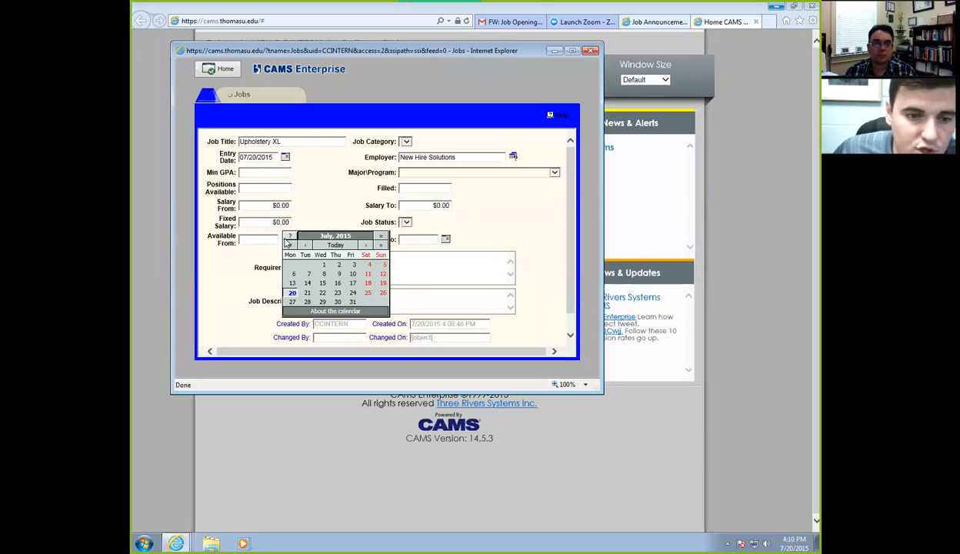
pyautogui.click(292, 286)
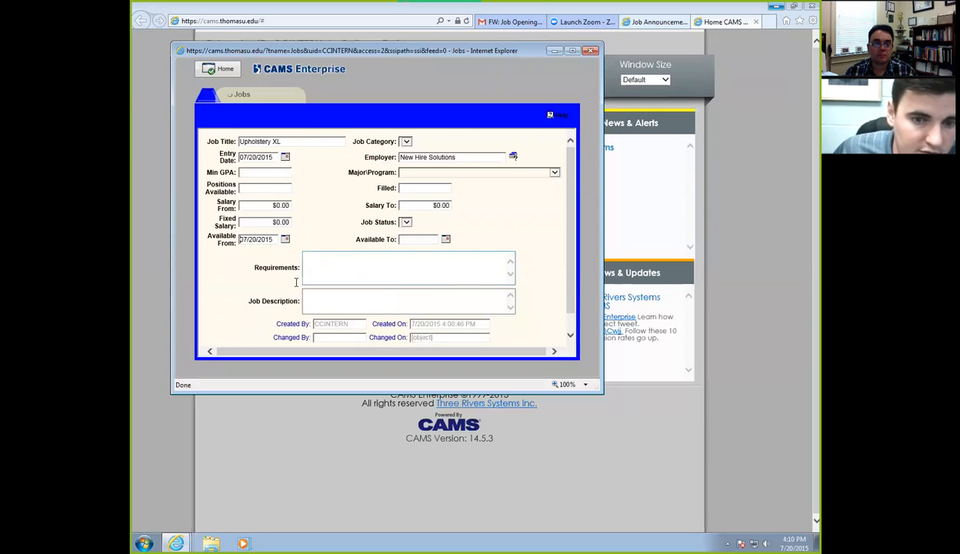
# Set Available To 08/03/2015 and the salary range to $8.00–$12.00.
pyautogui.click(446, 239)
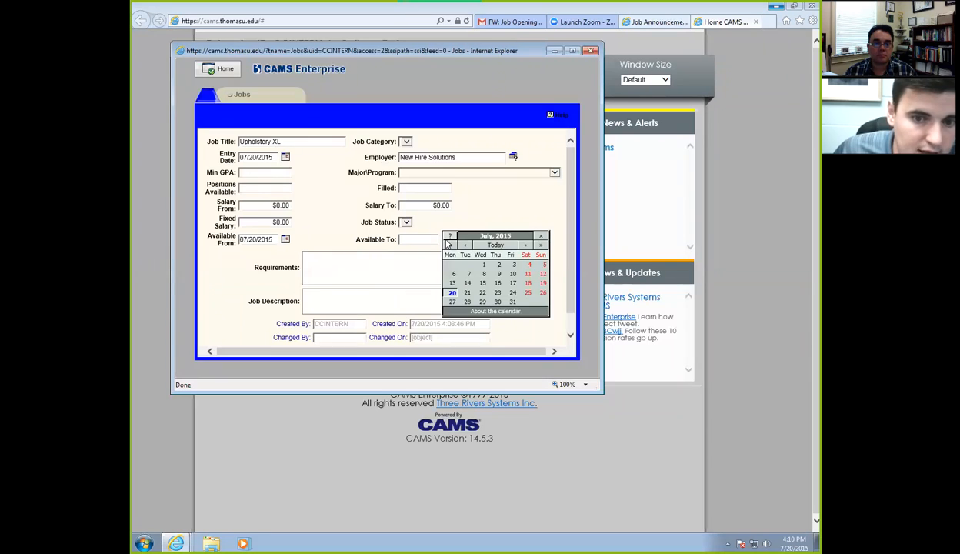
pyautogui.click(525, 245)
pyautogui.click(453, 274)
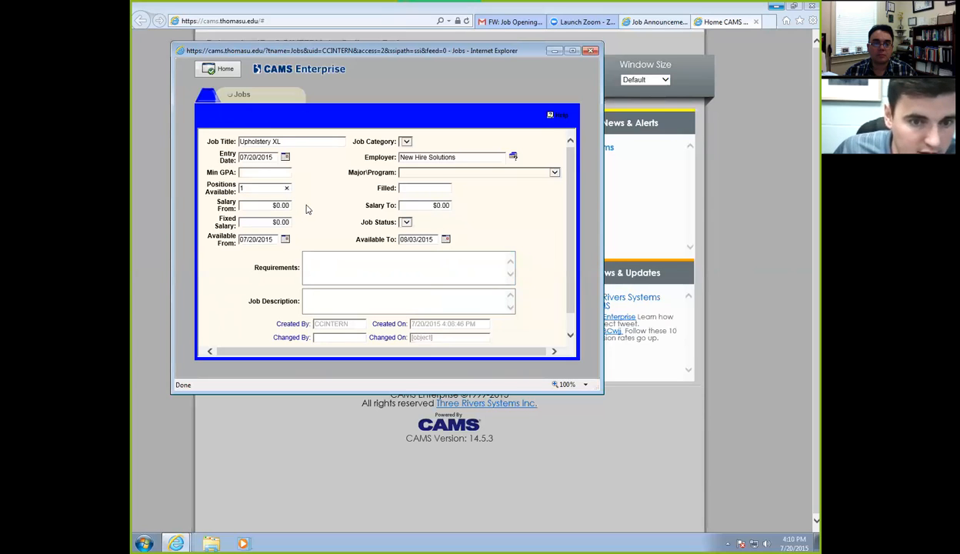
pyautogui.click(275, 205)
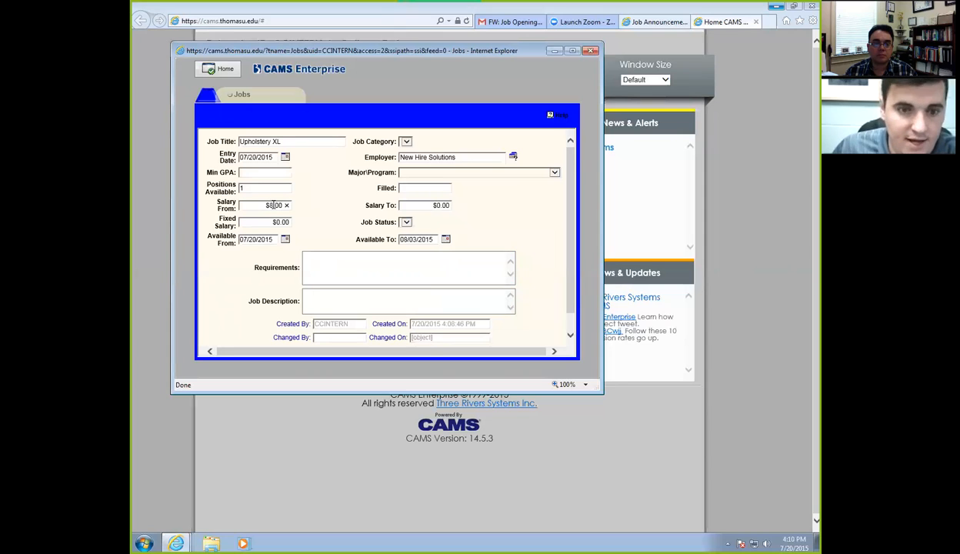
pyautogui.click(441, 205)
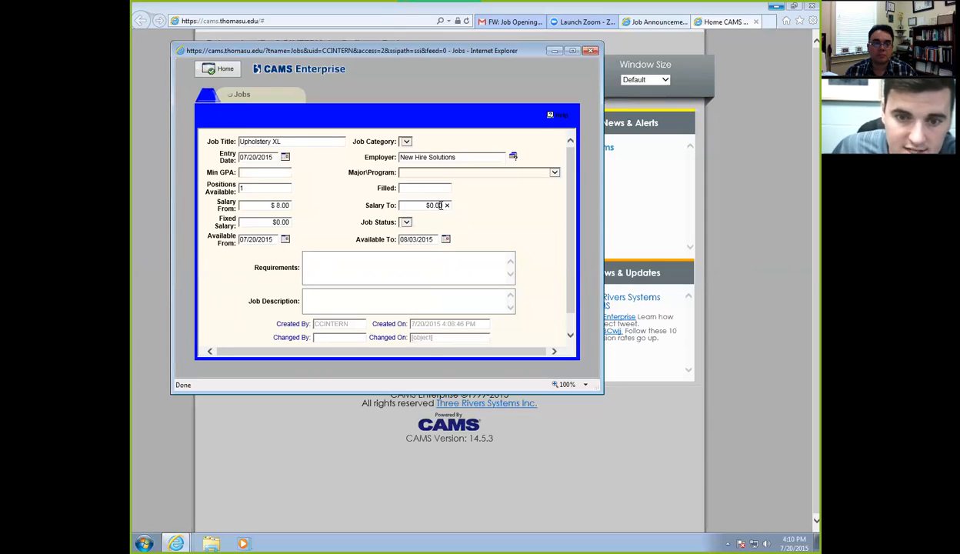
pyautogui.write('12')
pyautogui.click(487, 196)
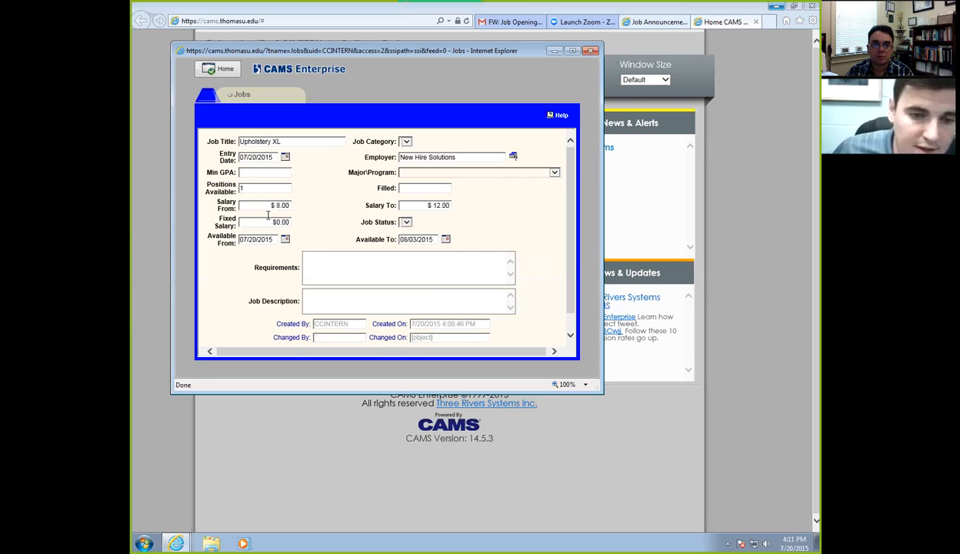
# Copy the sewing-experience sentence from the email into the job's Requirements field.
pyautogui.click(310, 254)
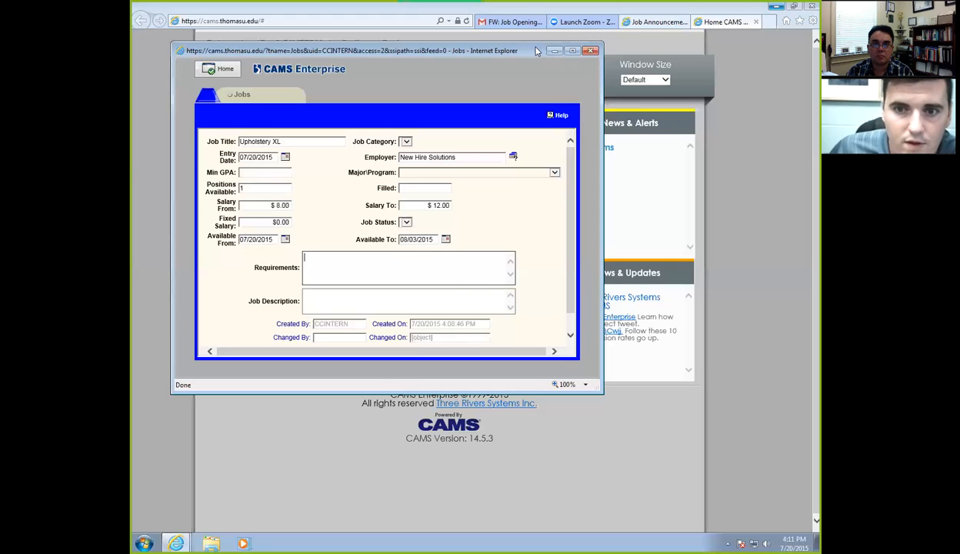
pyautogui.moveTo(537, 51); pyautogui.dragTo(537, 93)
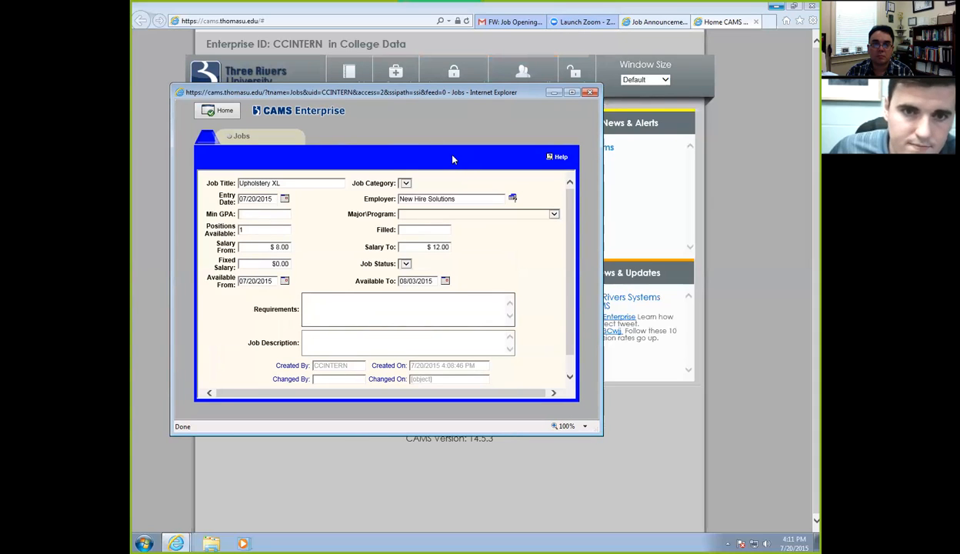
pyautogui.click(506, 21)
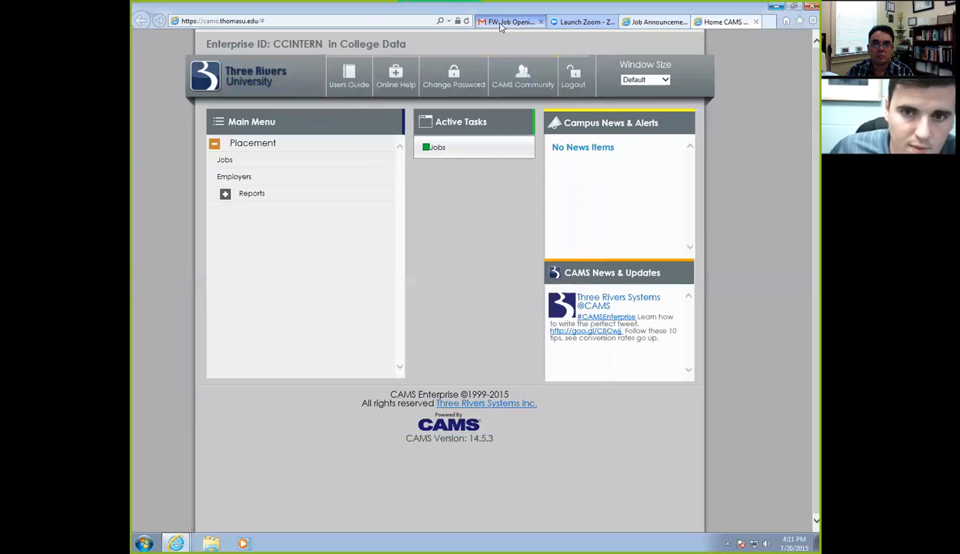
pyautogui.moveTo(429, 177); pyautogui.dragTo(276, 173)
pyautogui.hotkey('ctrl', 'c')
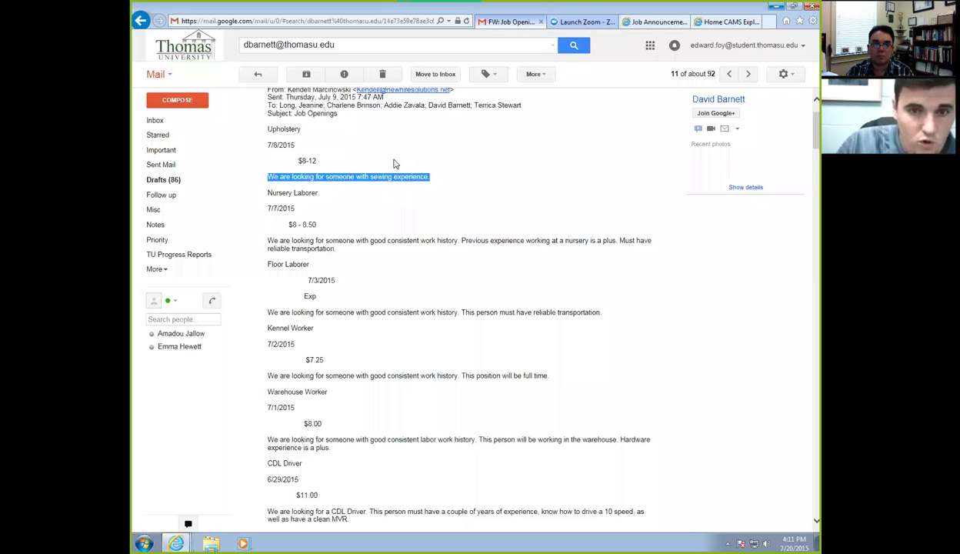
pyautogui.click(722, 22)
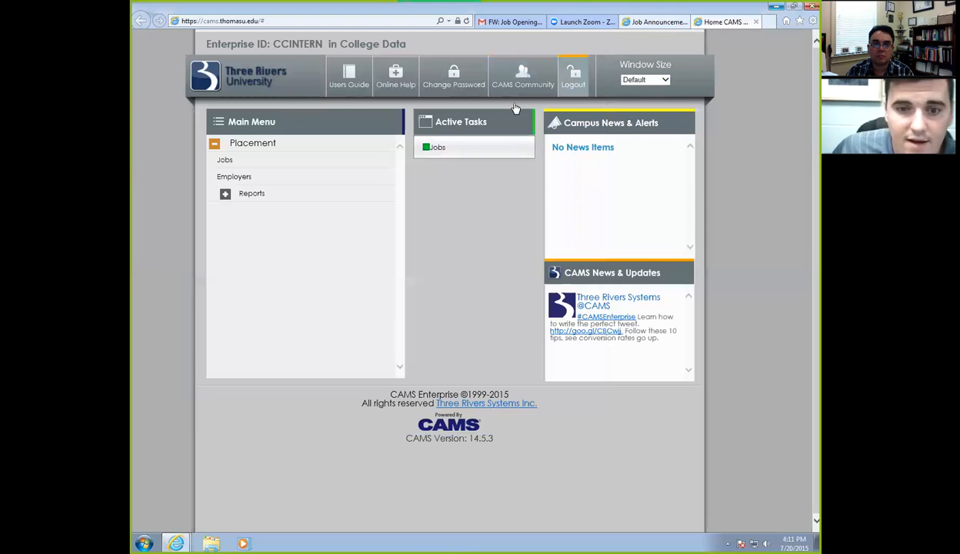
pyautogui.click(433, 151)
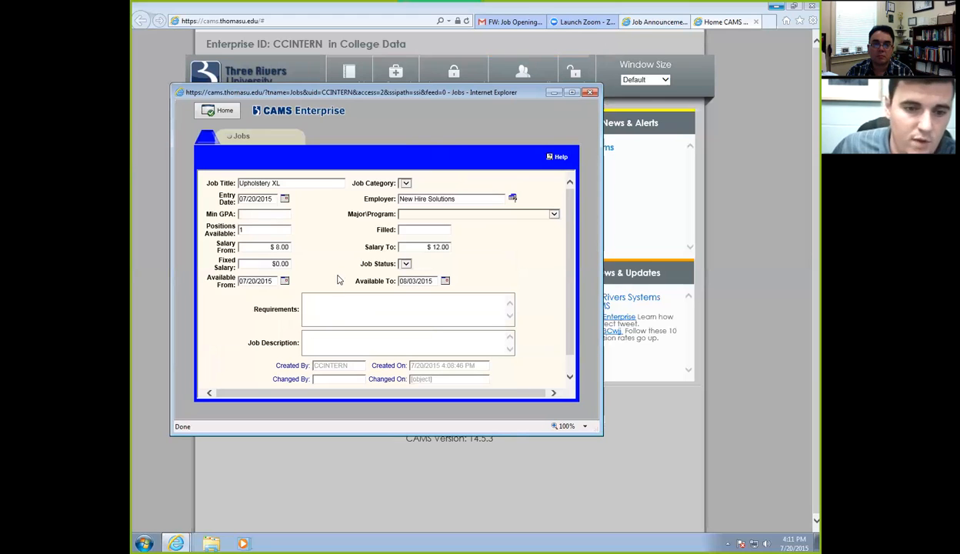
pyautogui.click(328, 300)
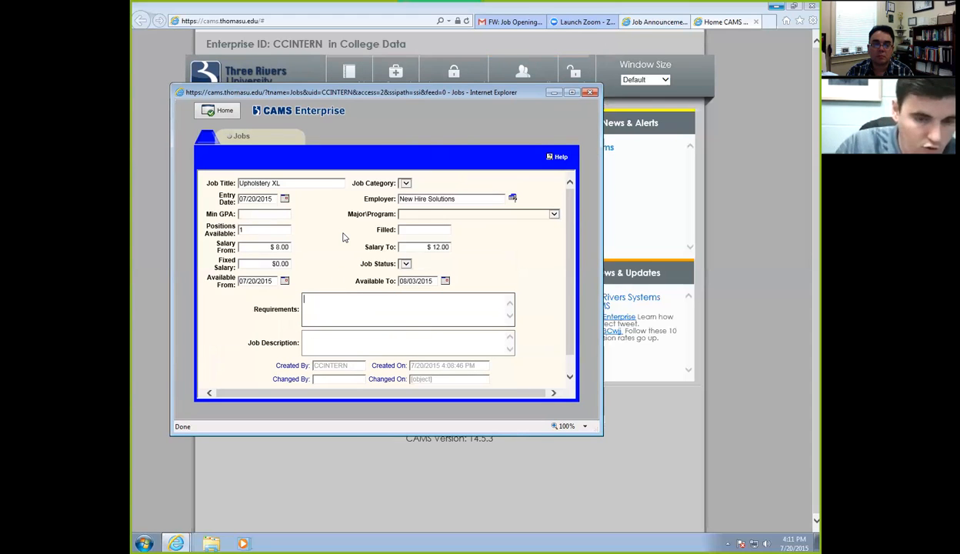
pyautogui.hotkey('ctrl', 'v')
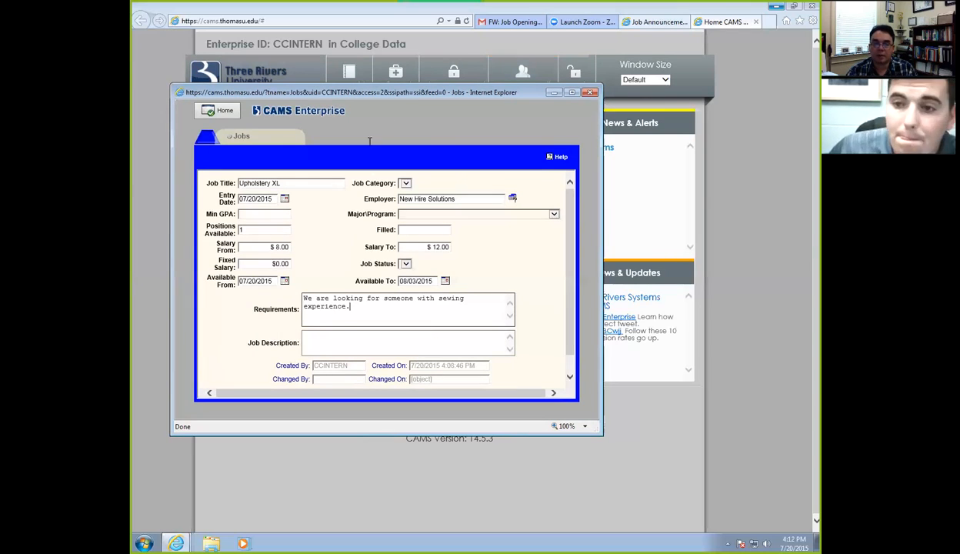
# Finish the Requirements text, add the Upholstery XL job, and save the jobs list.
pyautogui.scroll(-1, 570, 212)
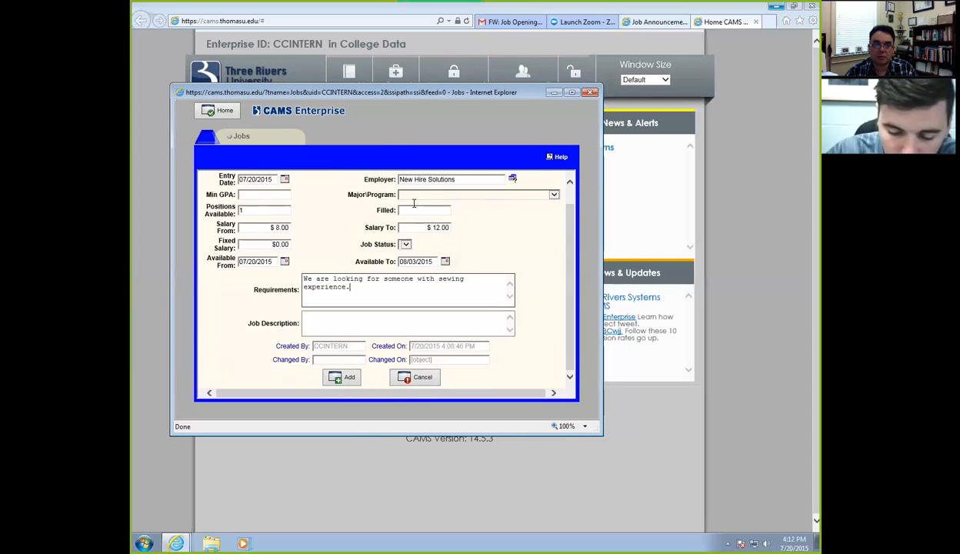
pyautogui.press('Return')
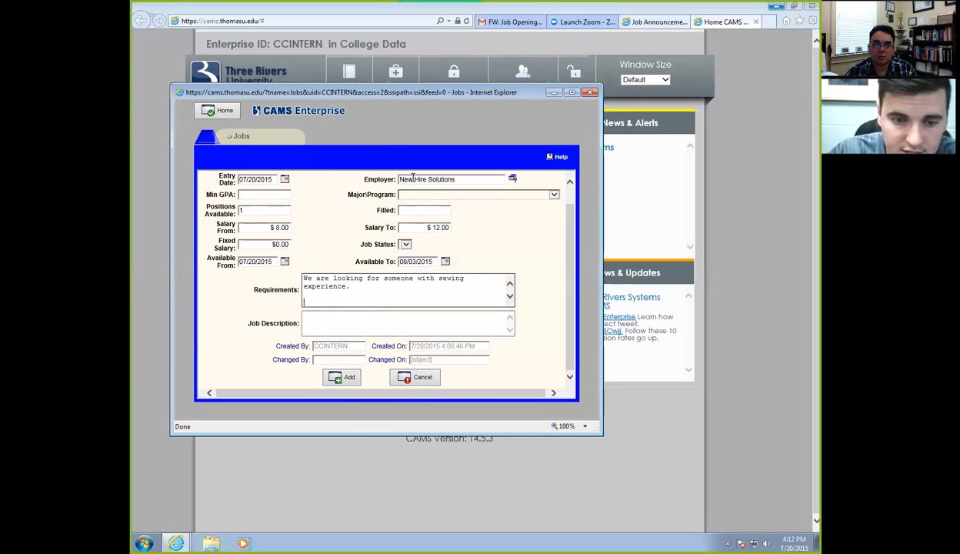
pyautogui.write('ef')
pyautogui.press('BackSpace')
pyautogui.press('BackSpace')
pyautogui.write('Ef')
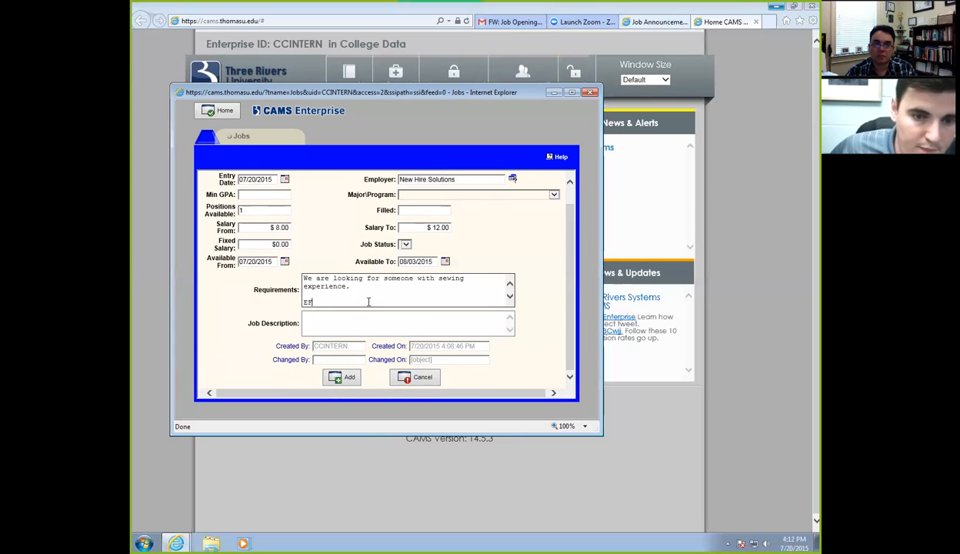
pyautogui.click(346, 379)
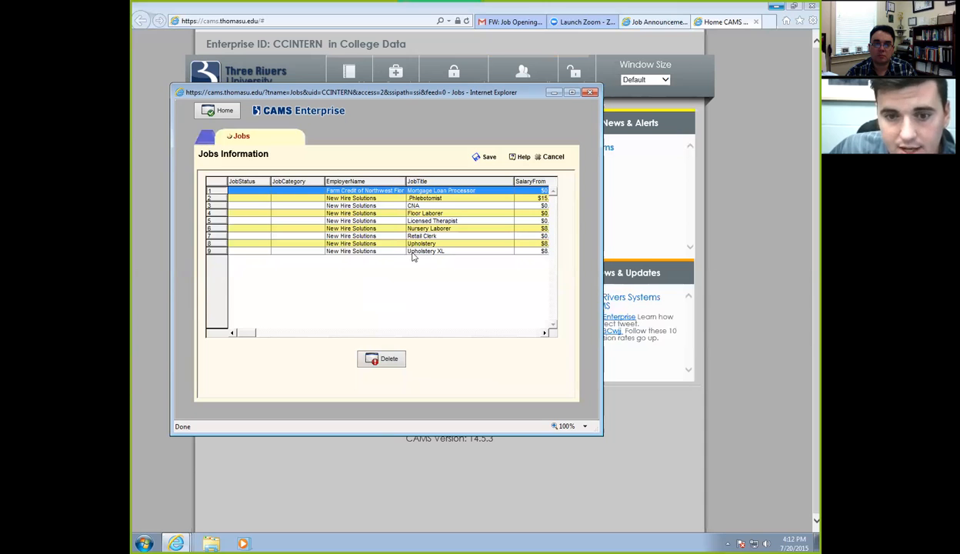
pyautogui.click(488, 158)
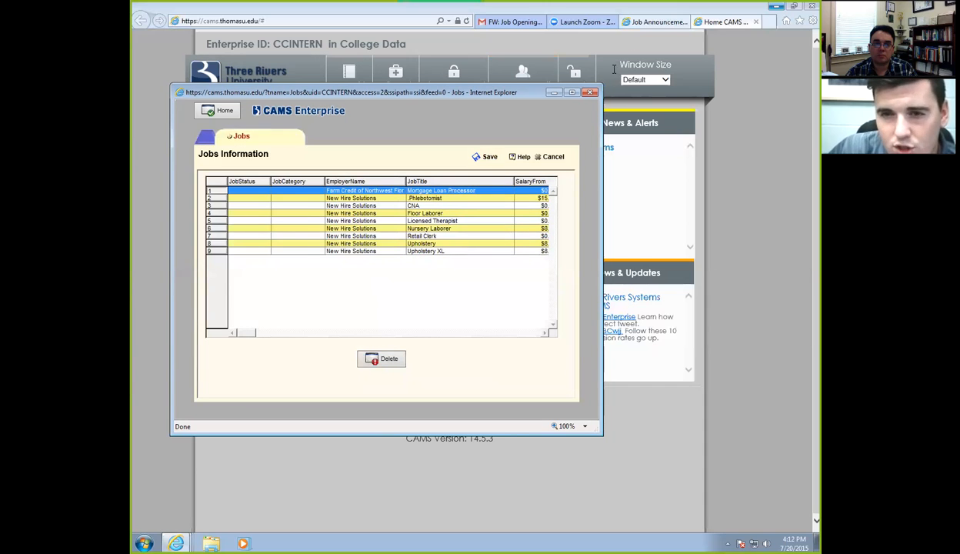
pyautogui.click(646, 22)
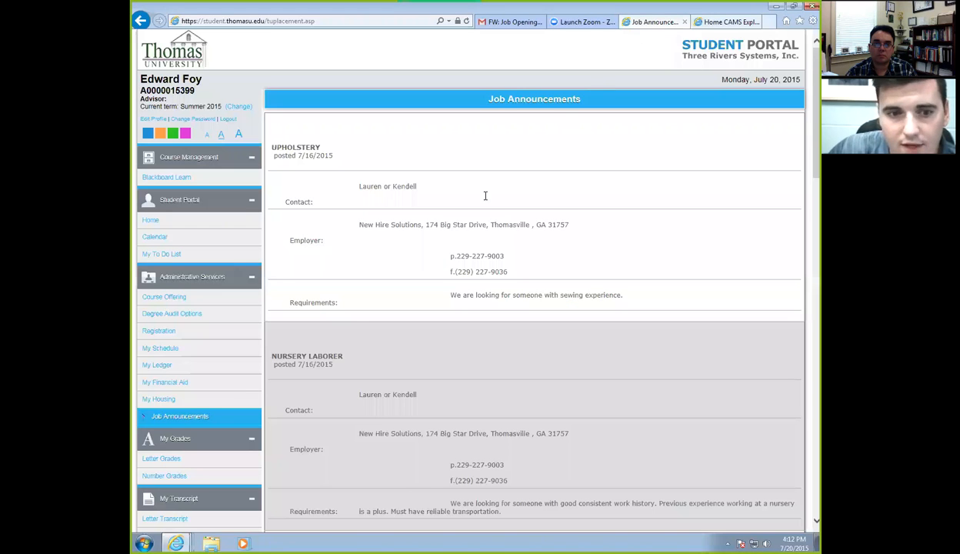
pyautogui.click(466, 22)
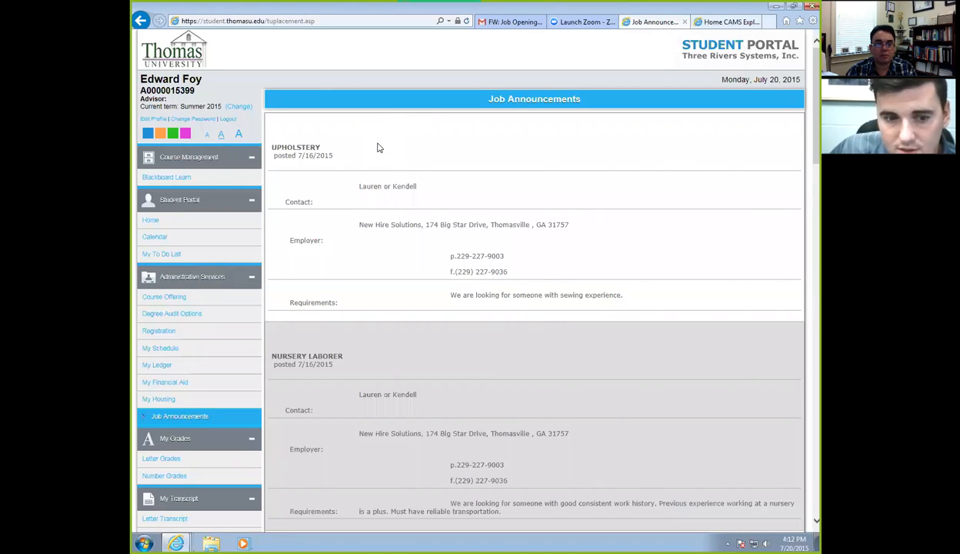
pyautogui.scroll(-5, 377, 148)
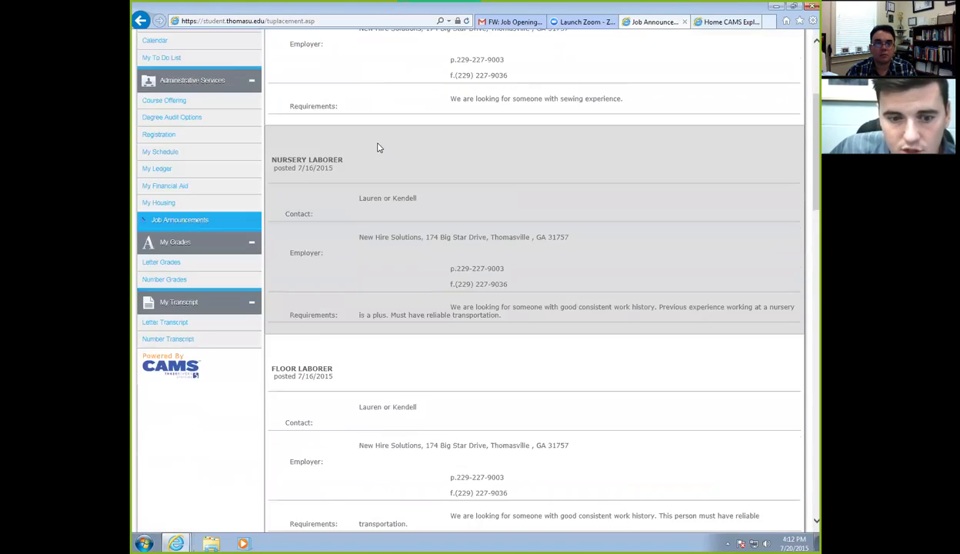
pyautogui.scroll(-10, 377, 148)
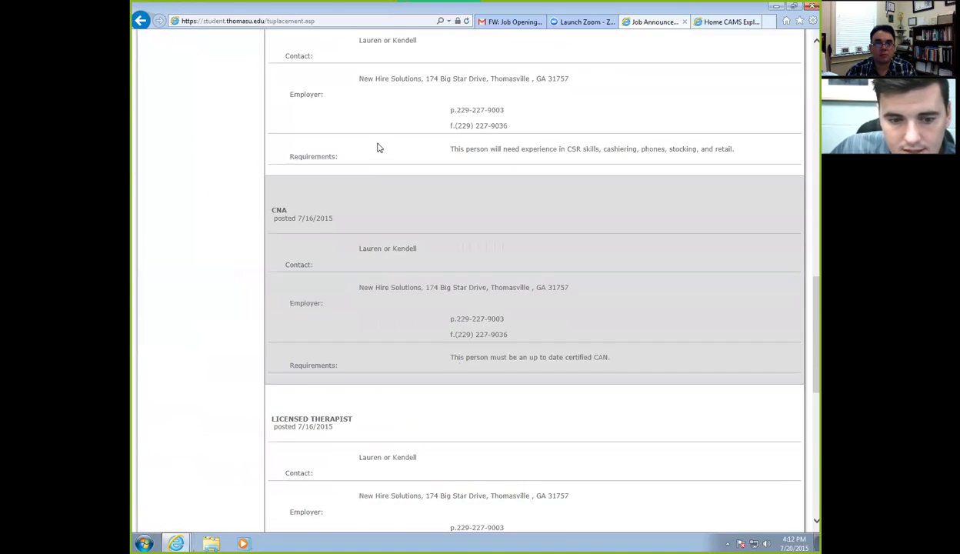
pyautogui.scroll(-5, 377, 147)
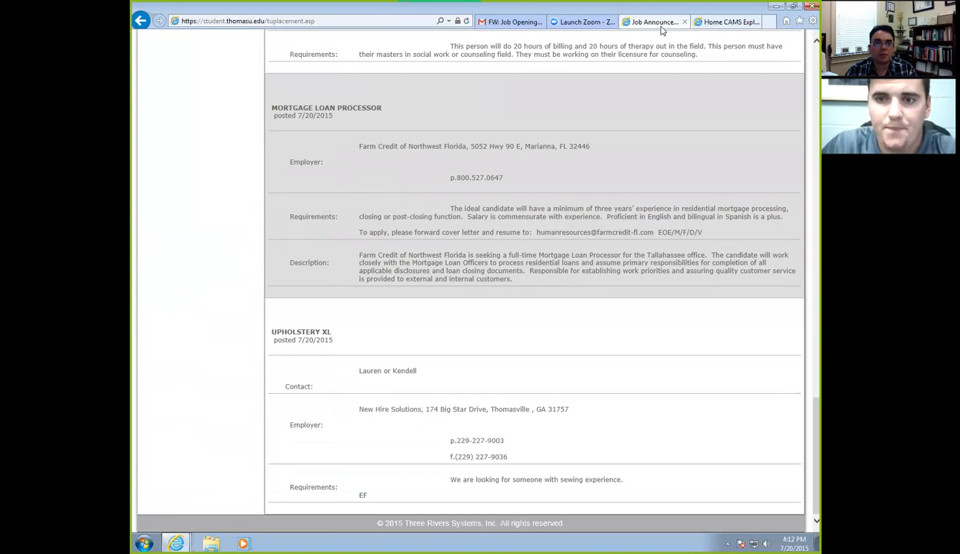
pyautogui.scroll(20, 407, 136)
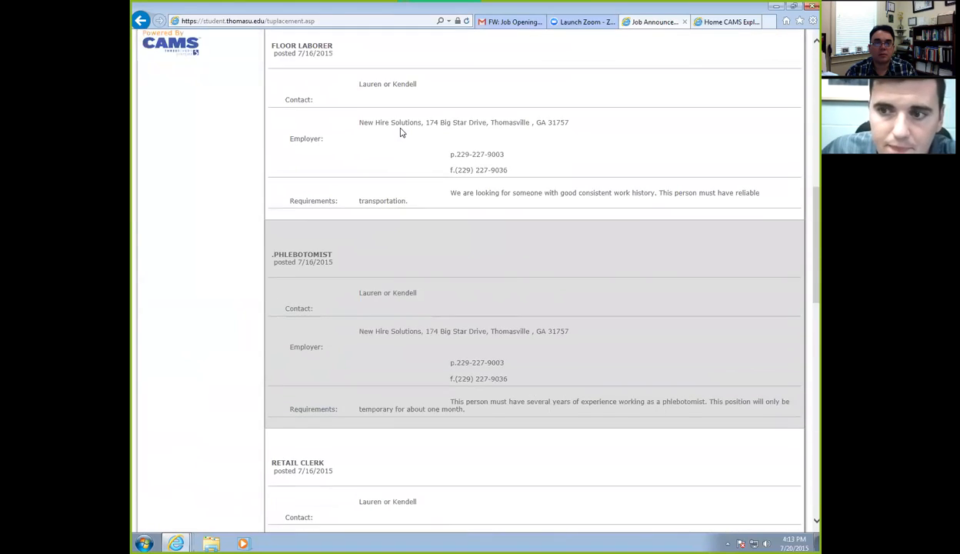
# Reopen Job Announcements in the portal and scroll to the Upholstery XL posting dated 7/20/2015.
pyautogui.click(142, 21)
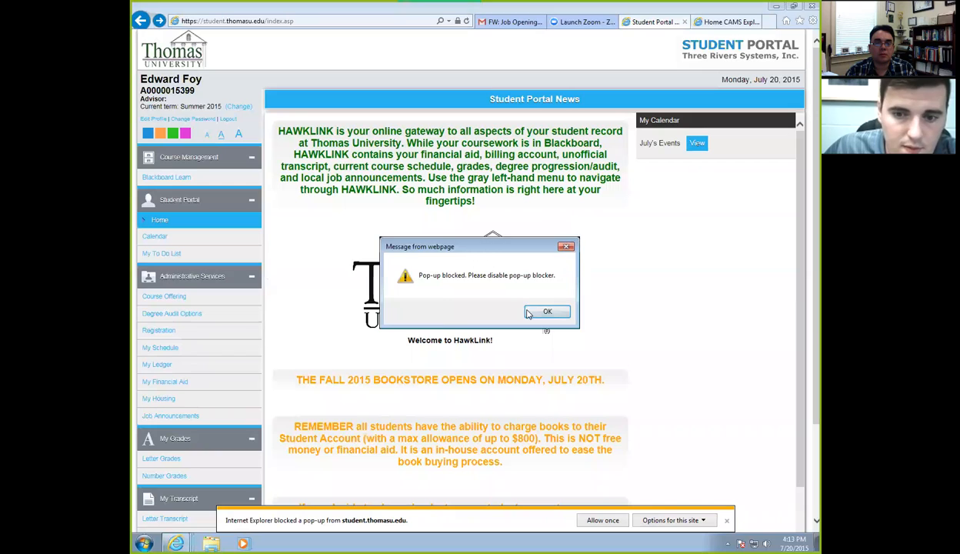
pyautogui.click(529, 310)
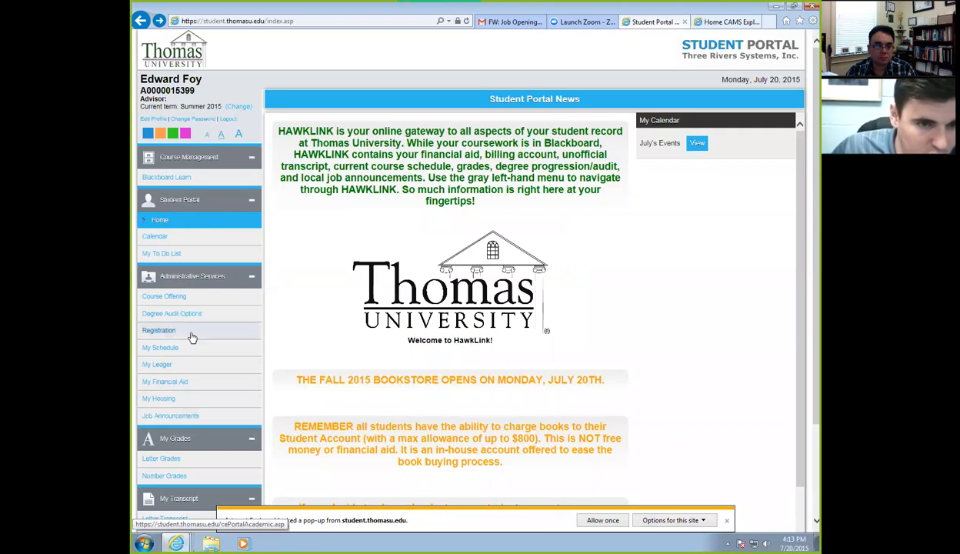
pyautogui.click(179, 417)
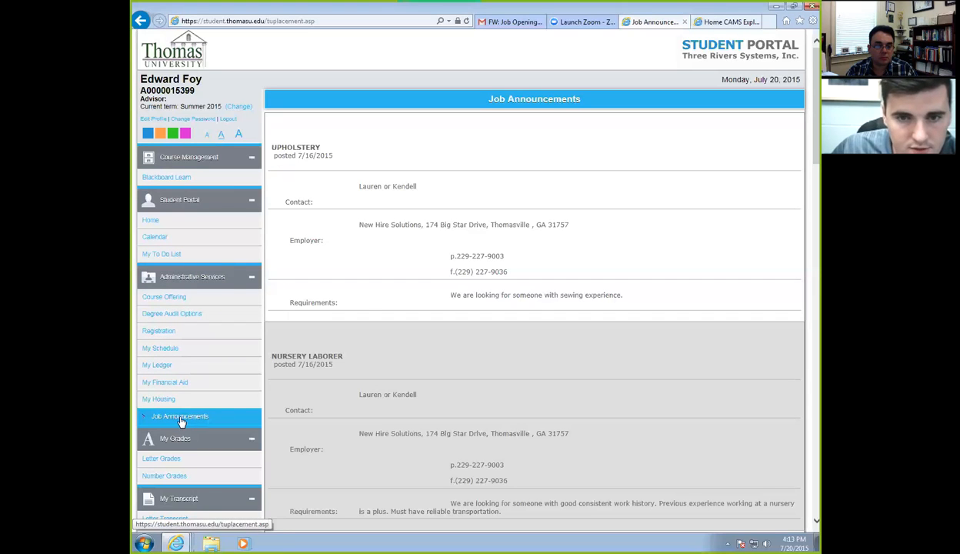
pyautogui.scroll(-1, 469, 216)
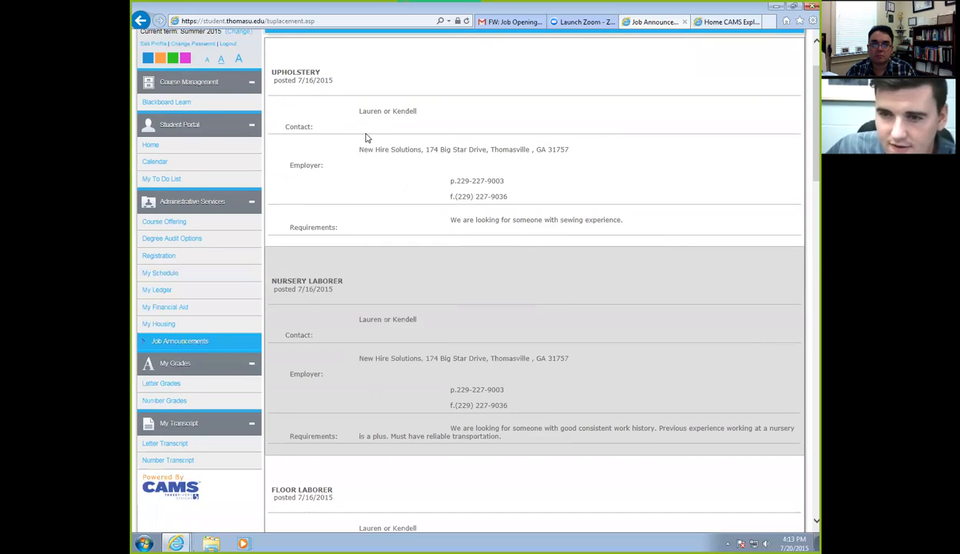
pyautogui.scroll(-8, 367, 138)
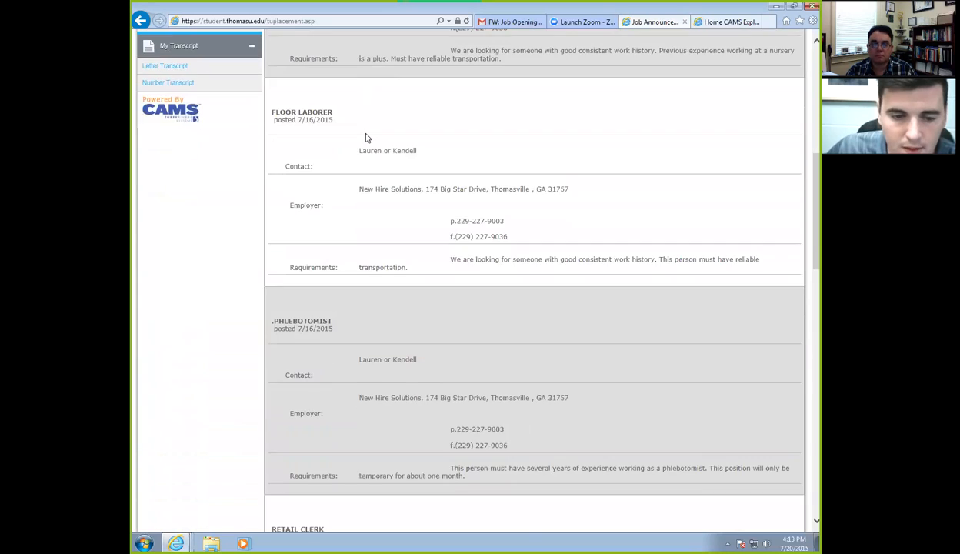
pyautogui.scroll(-10, 367, 138)
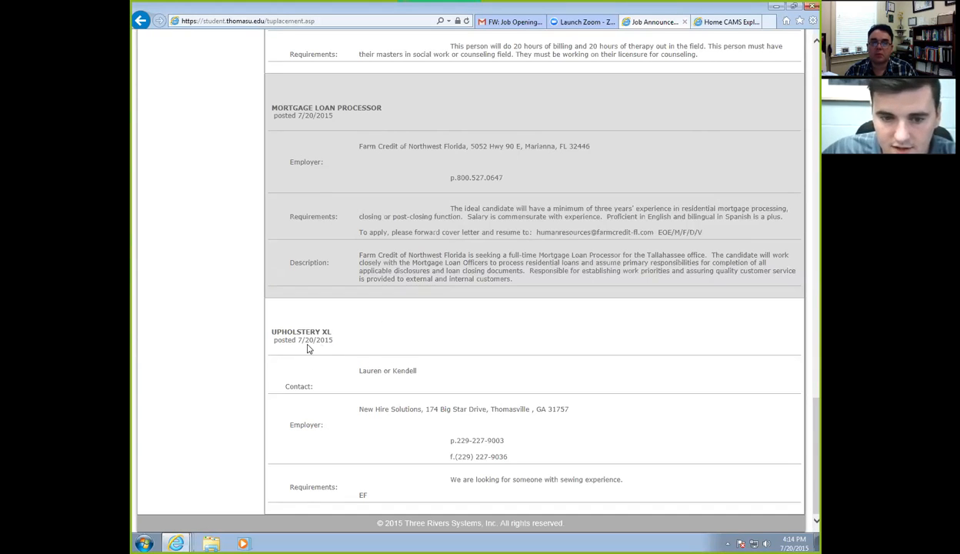
pyautogui.scroll(10, 323, 350)
pyautogui.scroll(4, 324, 354)
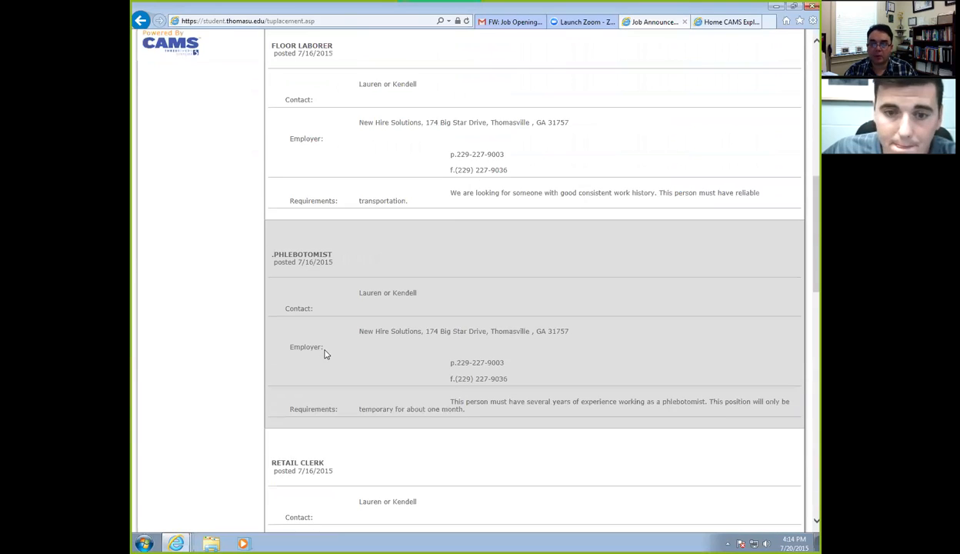
pyautogui.scroll(7, 324, 354)
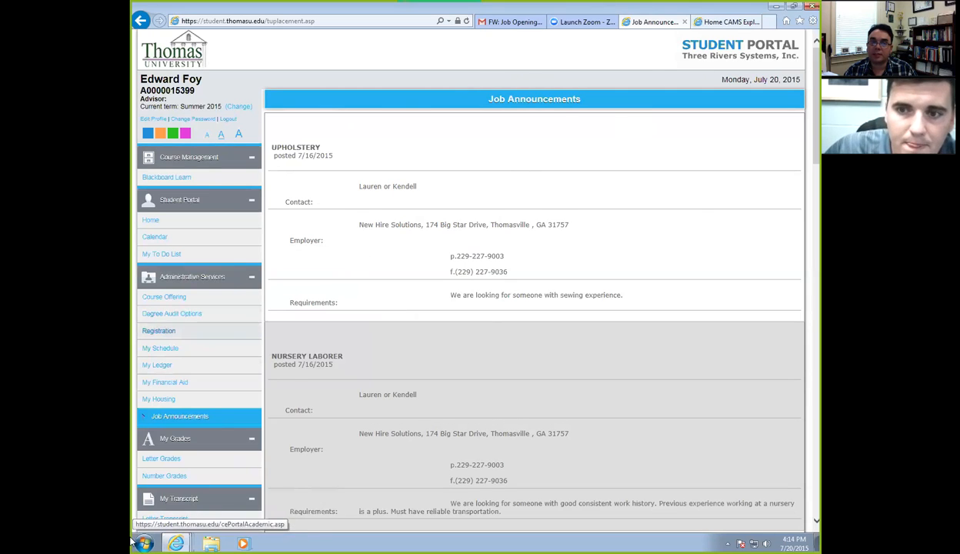
# Delete the row 9 Upholstery XL posting from the Jobs list, confirm, and save.
pyautogui.click(697, 23)
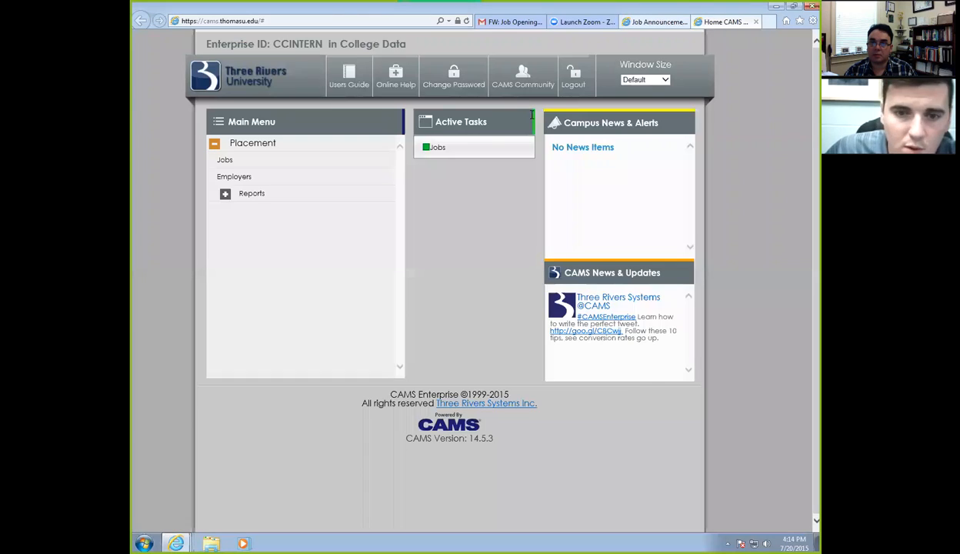
pyautogui.click(452, 153)
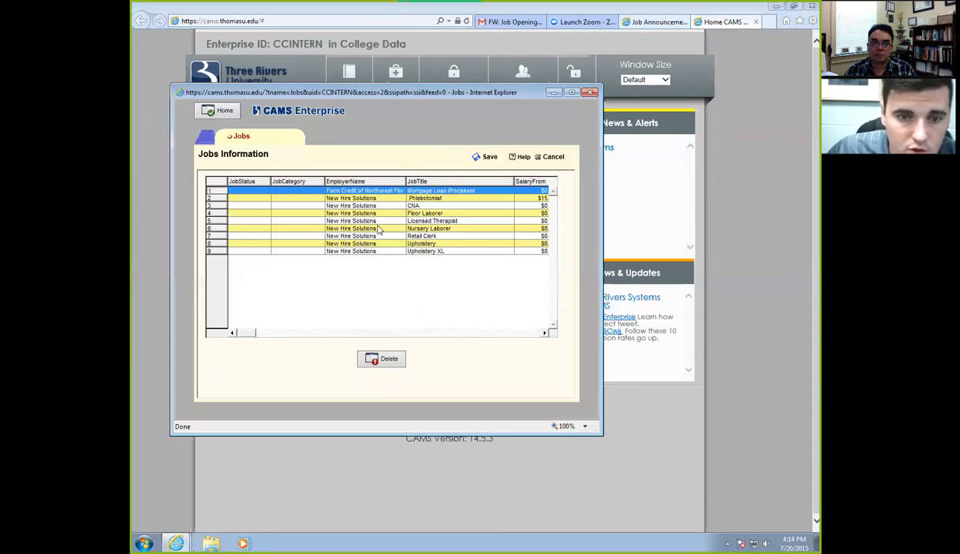
pyautogui.click(355, 252)
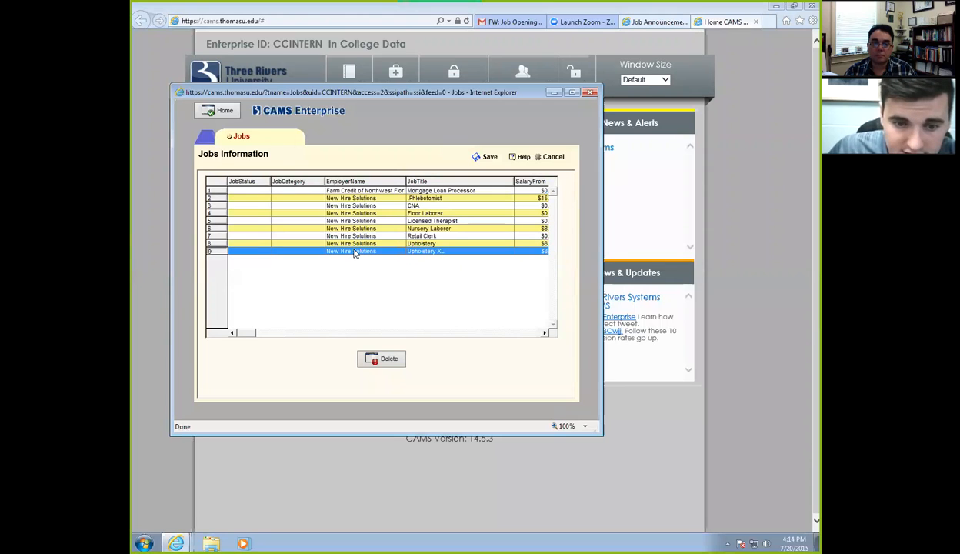
pyautogui.click(387, 360)
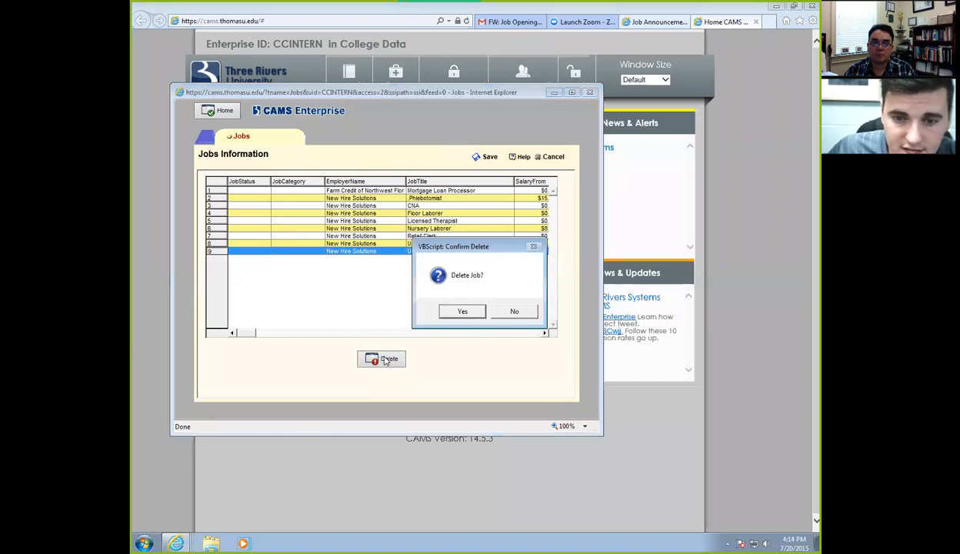
pyautogui.click(461, 312)
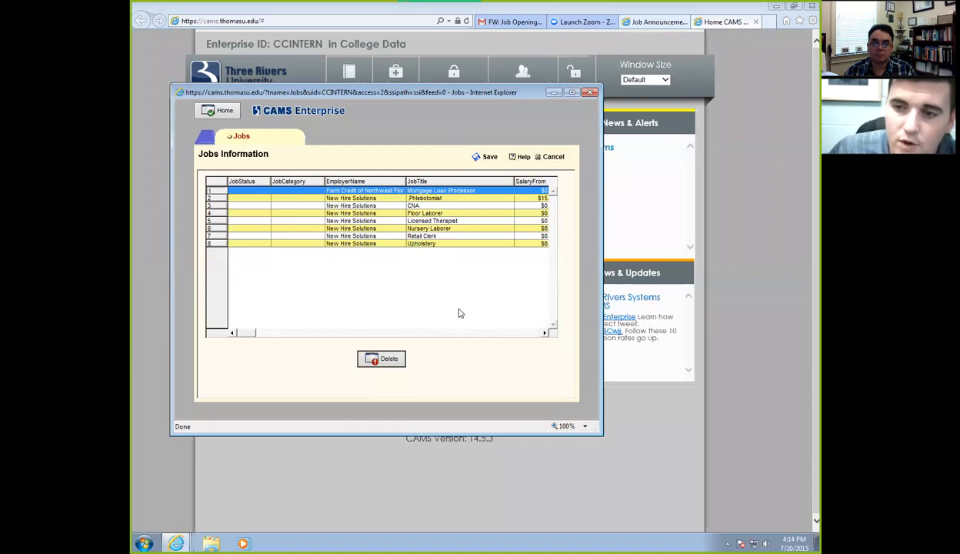
pyautogui.click(490, 161)
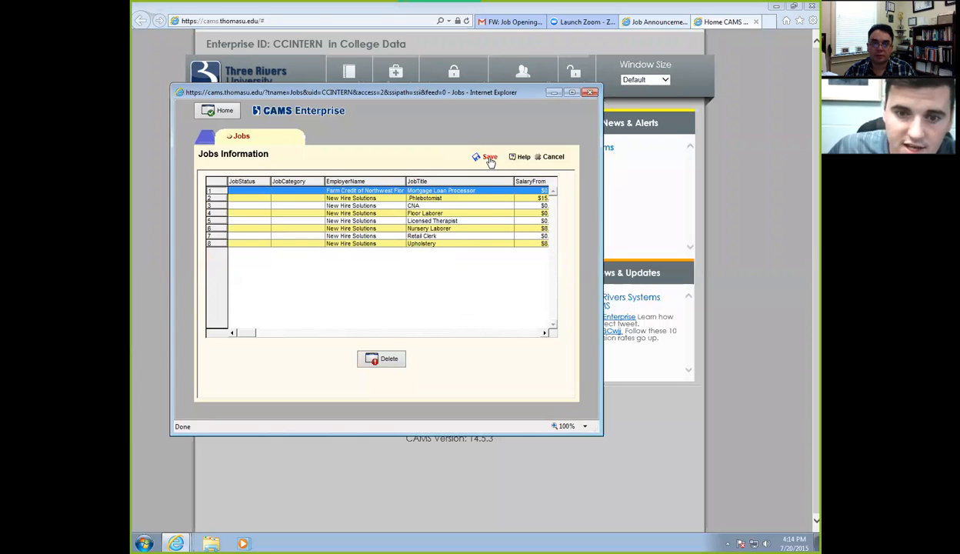
# Refresh the Job Announcements page, verify Upholstery XL is gone, and return to Home CAMS.
pyautogui.click(637, 28)
pyautogui.click(466, 22)
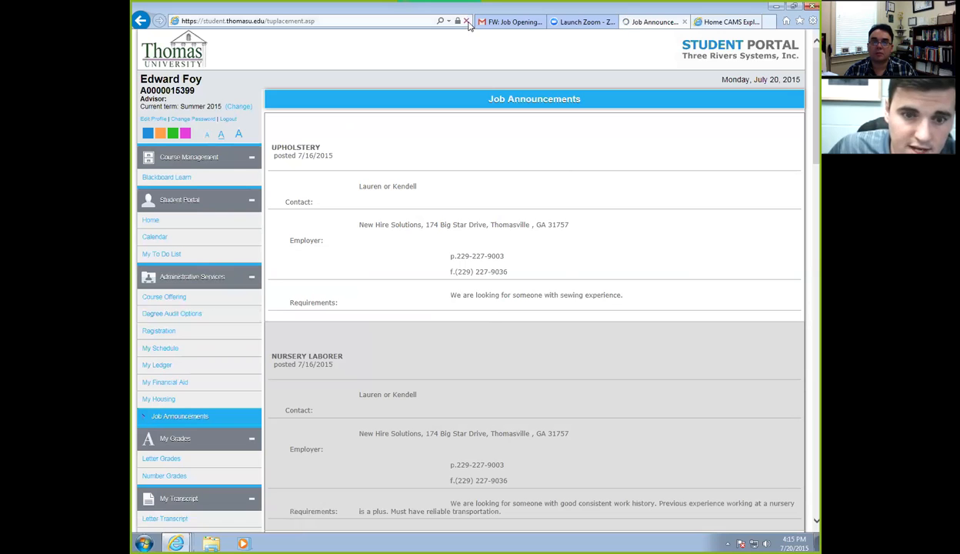
pyautogui.scroll(-1, 418, 197)
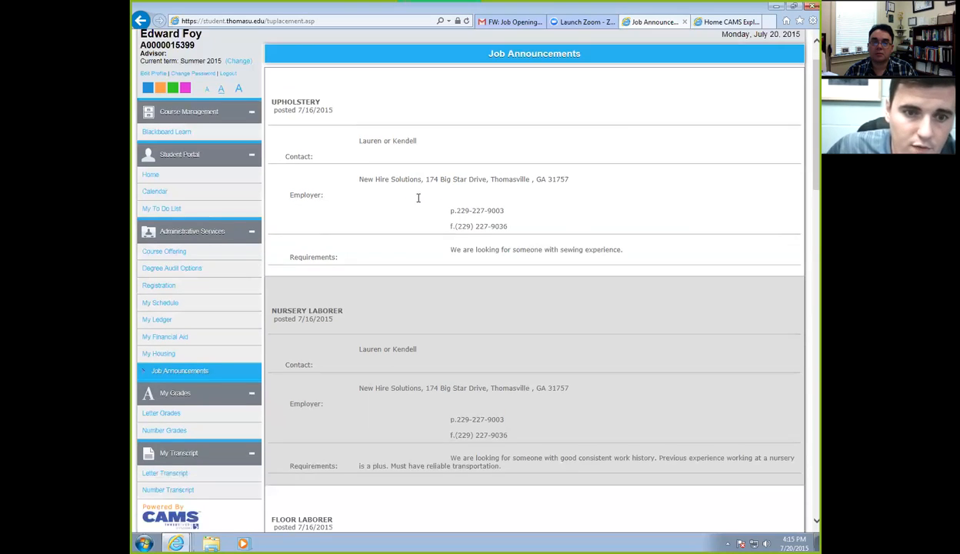
pyautogui.scroll(-15, 418, 197)
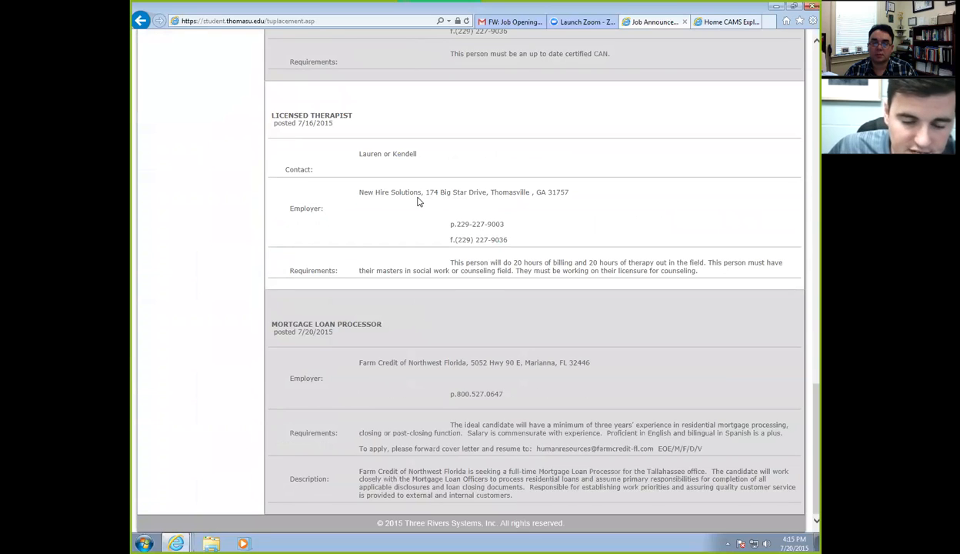
pyautogui.scroll(10, 418, 202)
pyautogui.scroll(4, 418, 202)
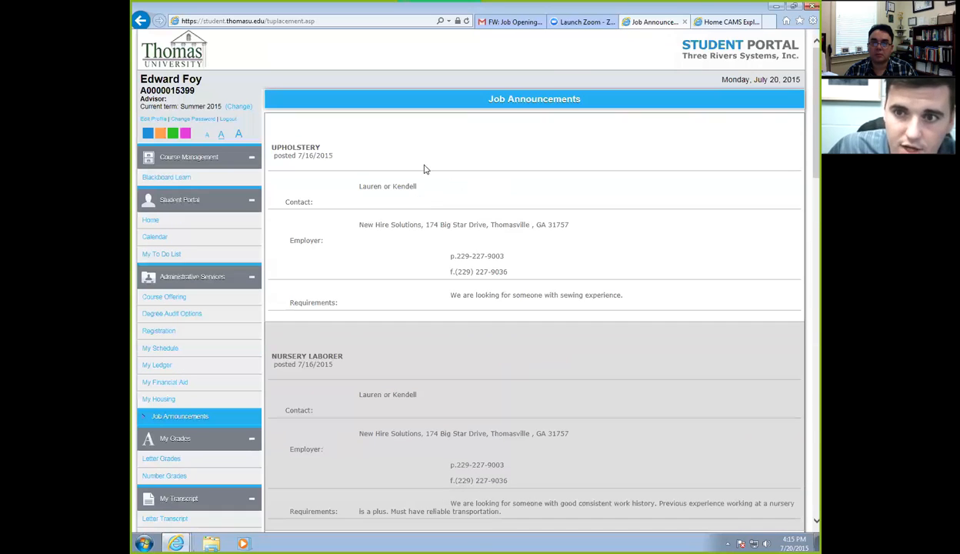
pyautogui.click(702, 20)
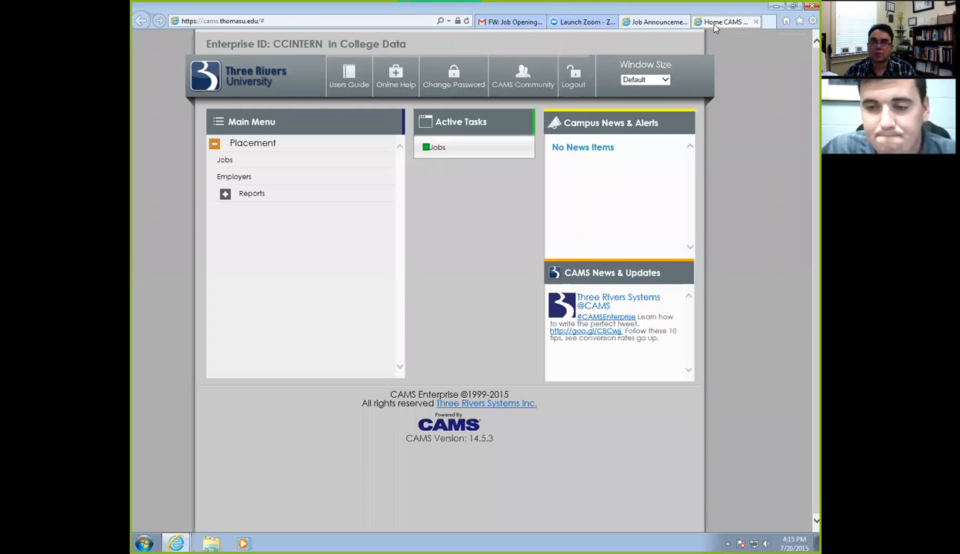
# Bring the Student Portal Job Announcements page back into view.
pyautogui.click(655, 22)
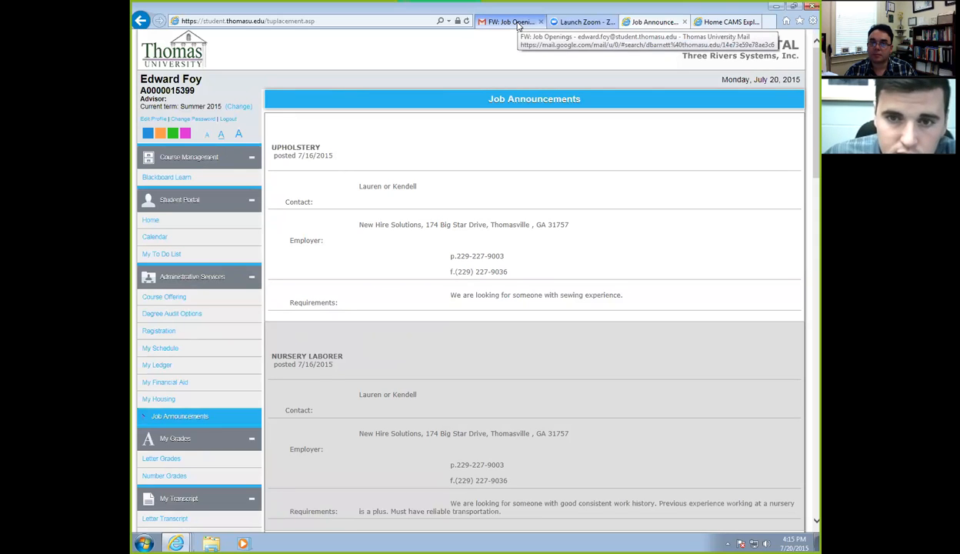
# Return to the Home CAMS page in the Student Portal.
pyautogui.click(721, 24)
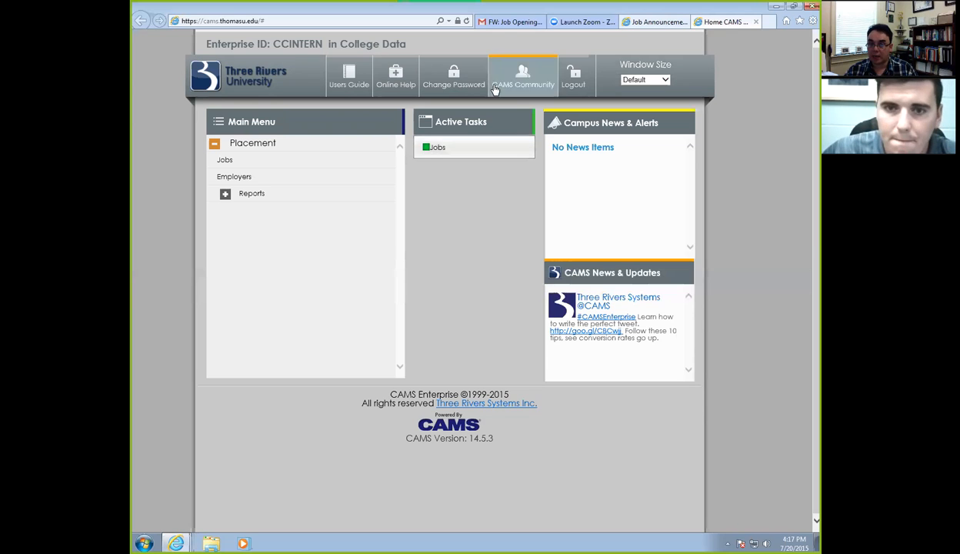
# Review the 'FW: Job Openings' email's postings, from Upholstery through Nursery Laborer, Floor Laborer and CDL Driver.
pyautogui.click(504, 22)
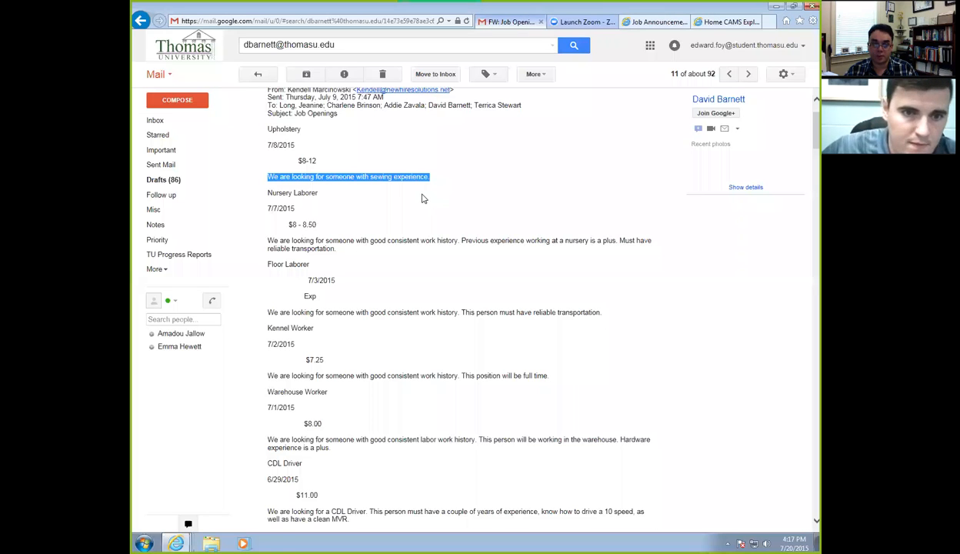
pyautogui.scroll(1, 427, 198)
pyautogui.scroll(-1, 424, 197)
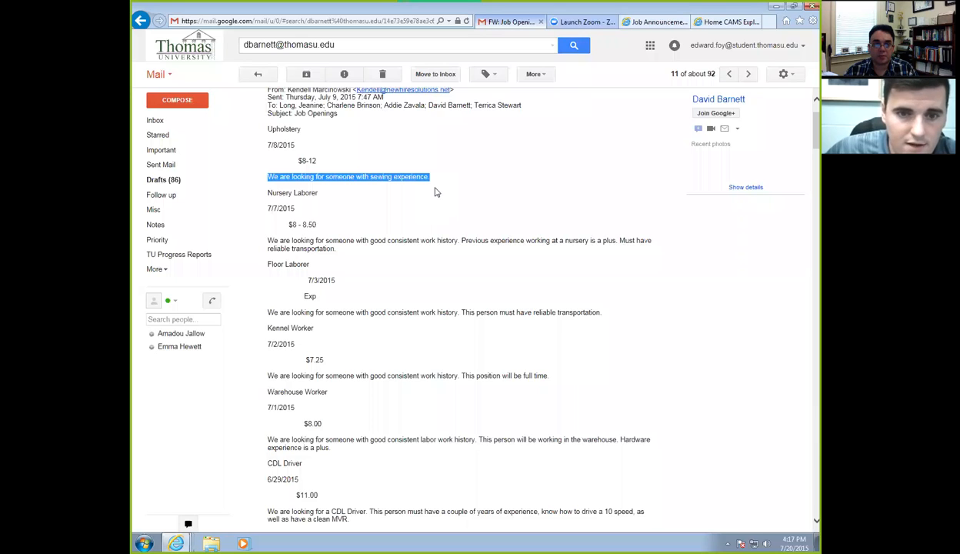
pyautogui.click(444, 186)
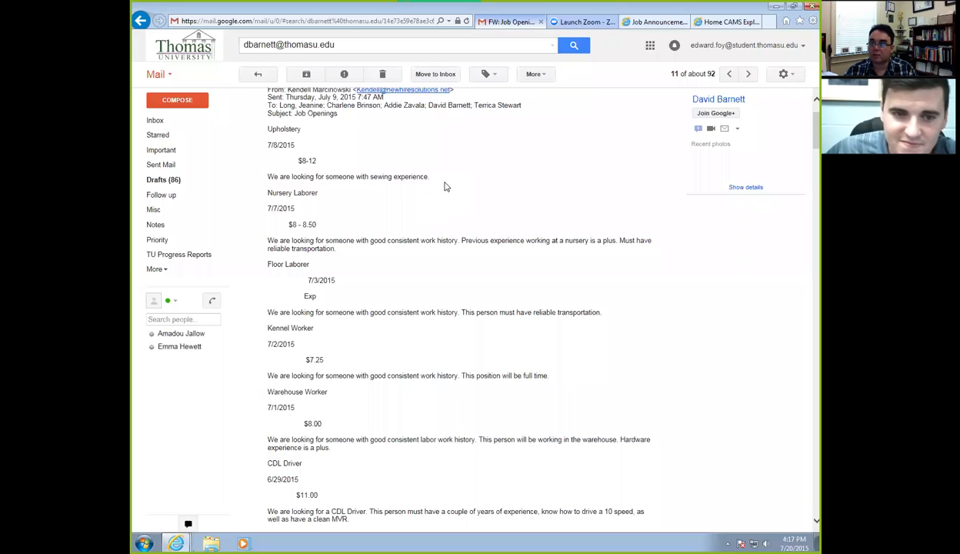
pyautogui.scroll(-3, 447, 188)
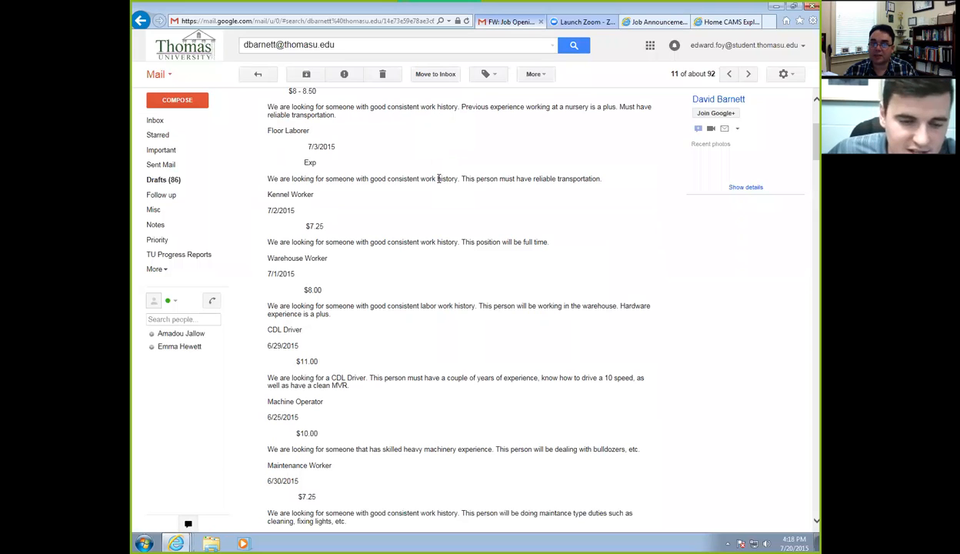
pyautogui.scroll(-5, 437, 180)
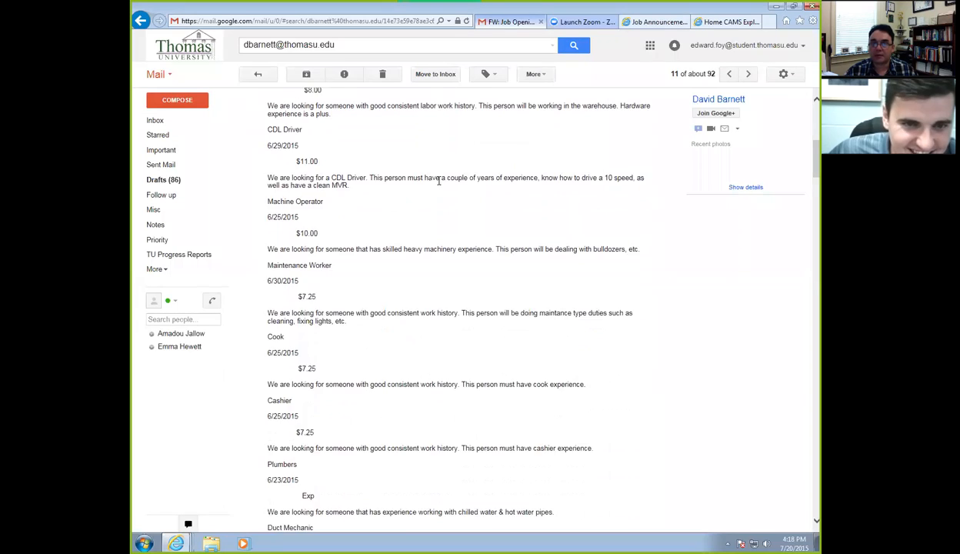
pyautogui.scroll(5, 439, 180)
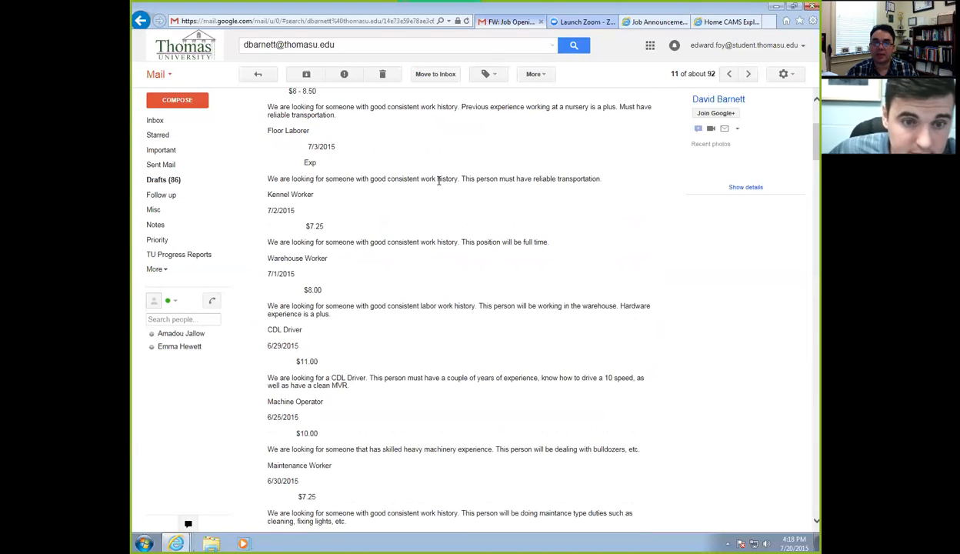
pyautogui.scroll(2, 439, 181)
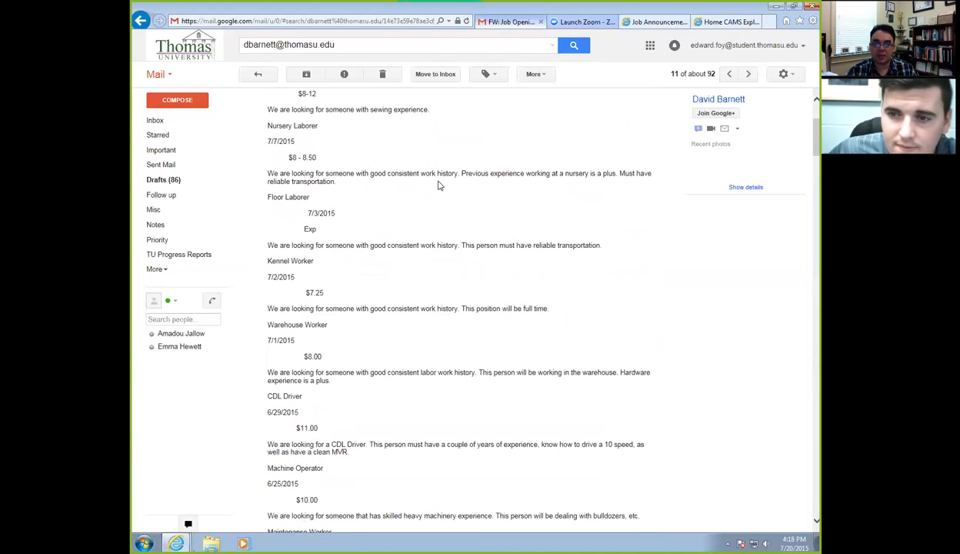